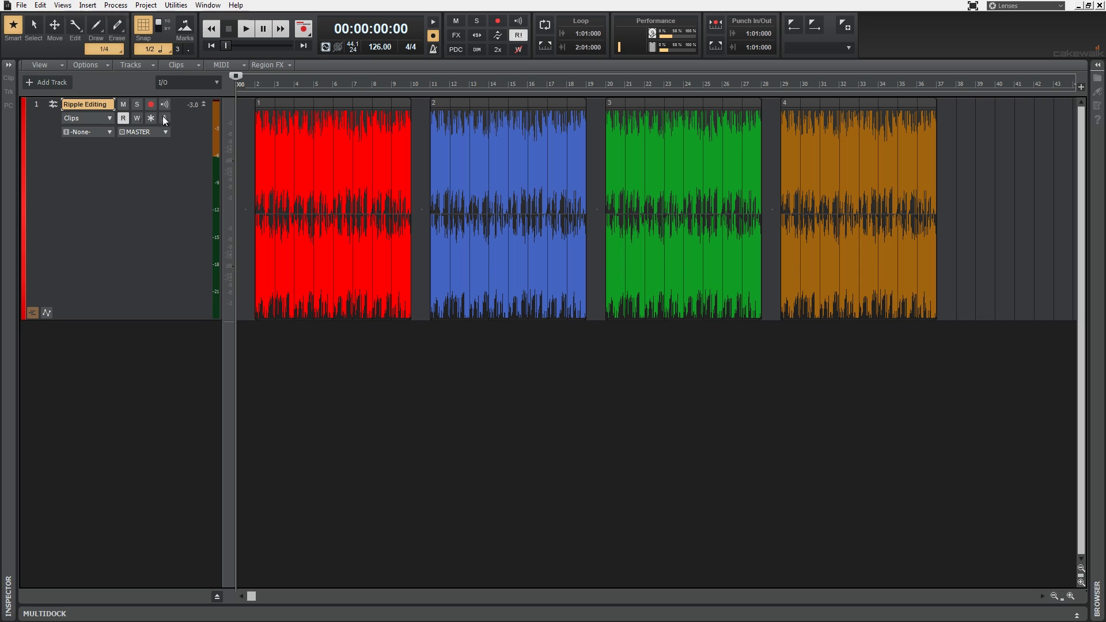
Turn off Ripple Edit Selection in the track view options.
click(106, 68)
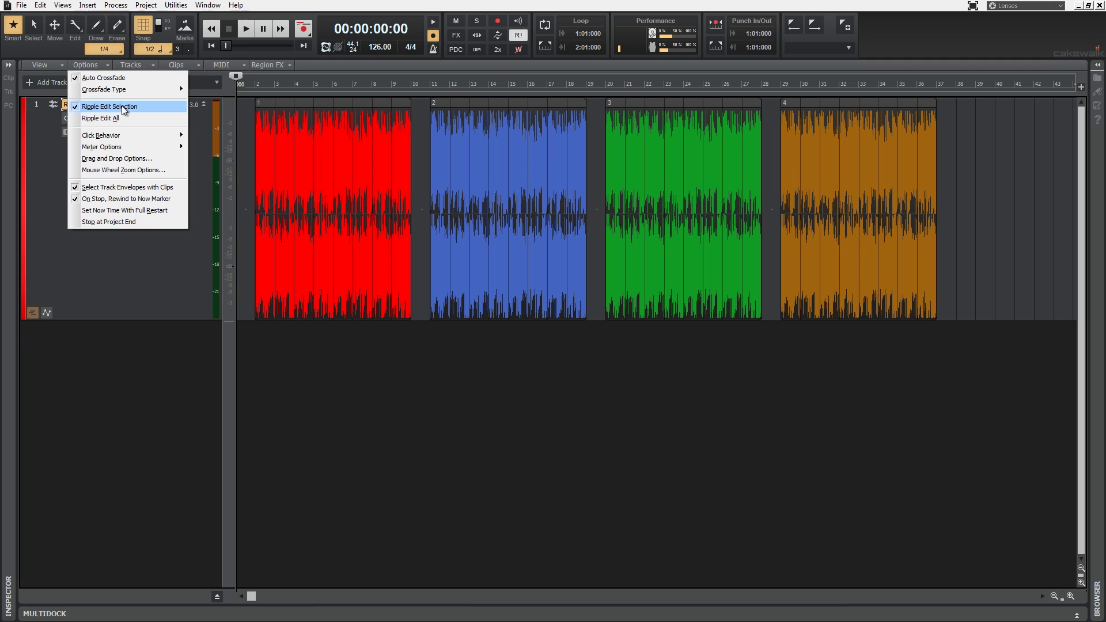
click(122, 106)
click(105, 67)
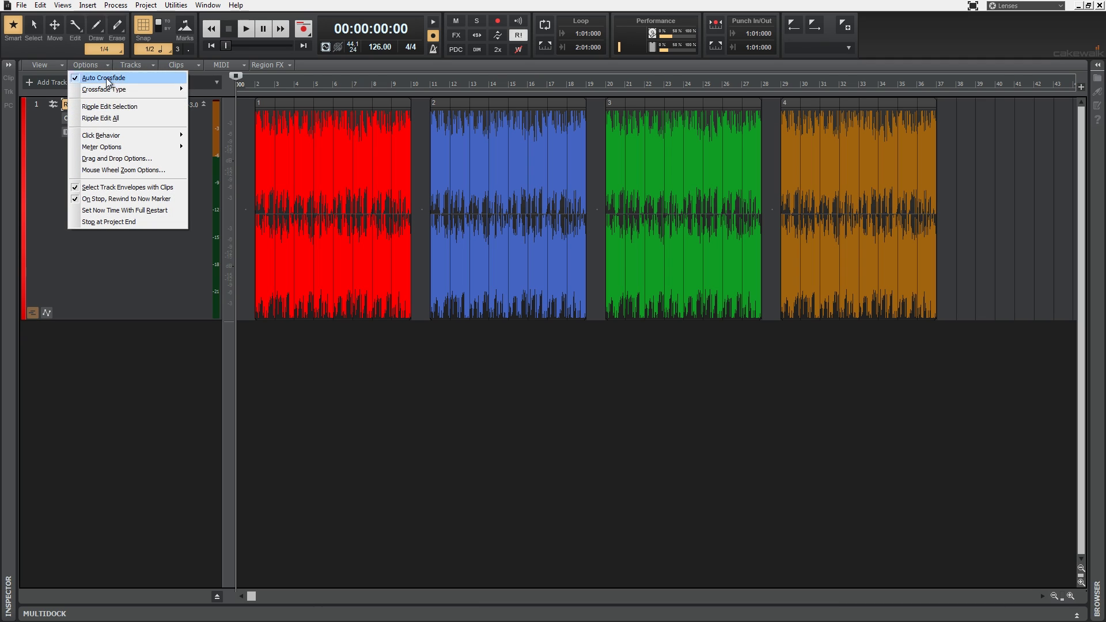
click(148, 119)
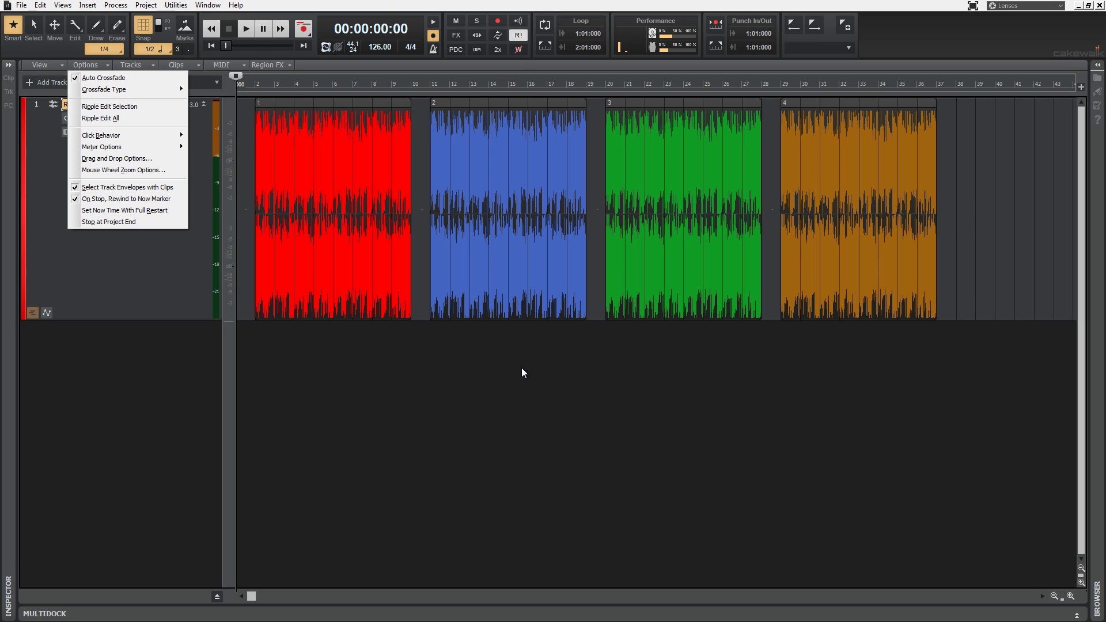
click(518, 369)
drag(348, 339, 804, 397)
click(791, 397)
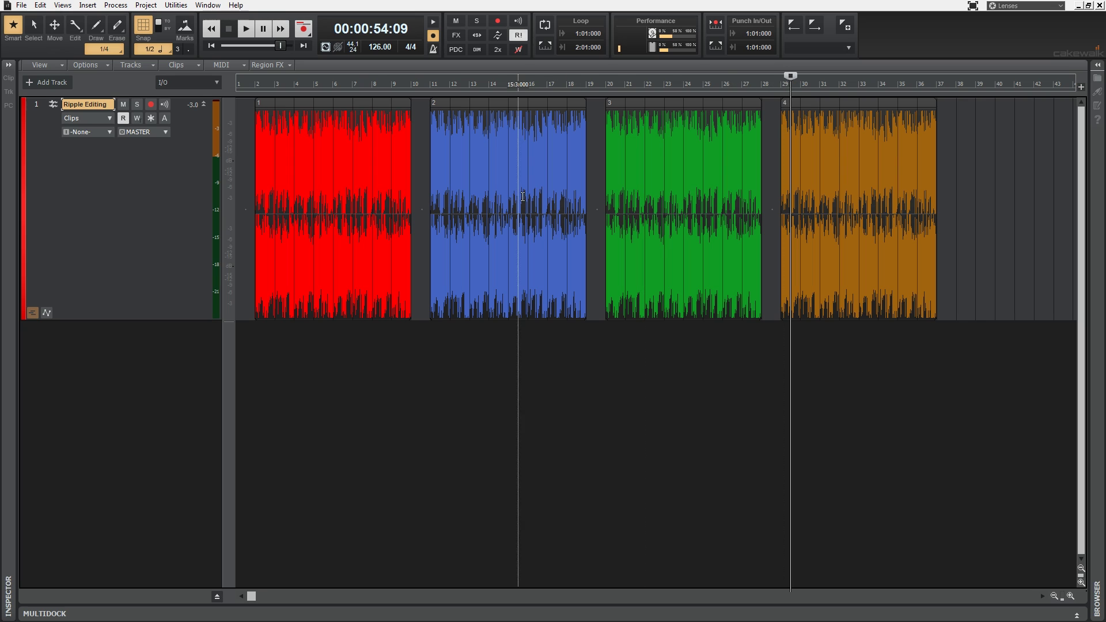
Paste a copy of the blue clip 2 at 28:3:000, between clips 3 and 4, and undo it.
click(525, 231)
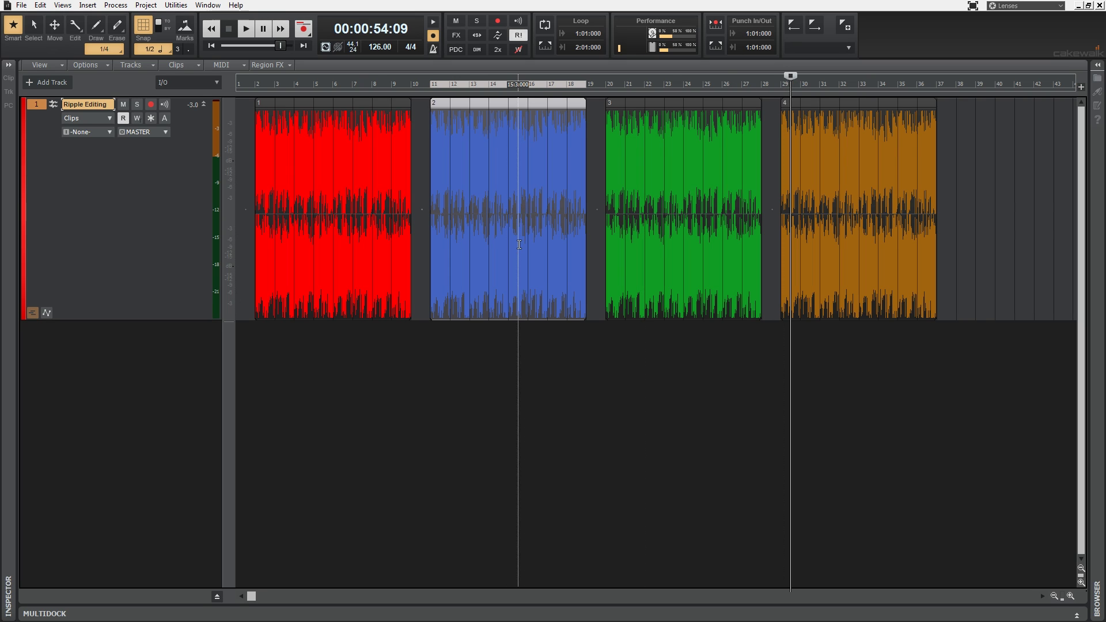
click(771, 221)
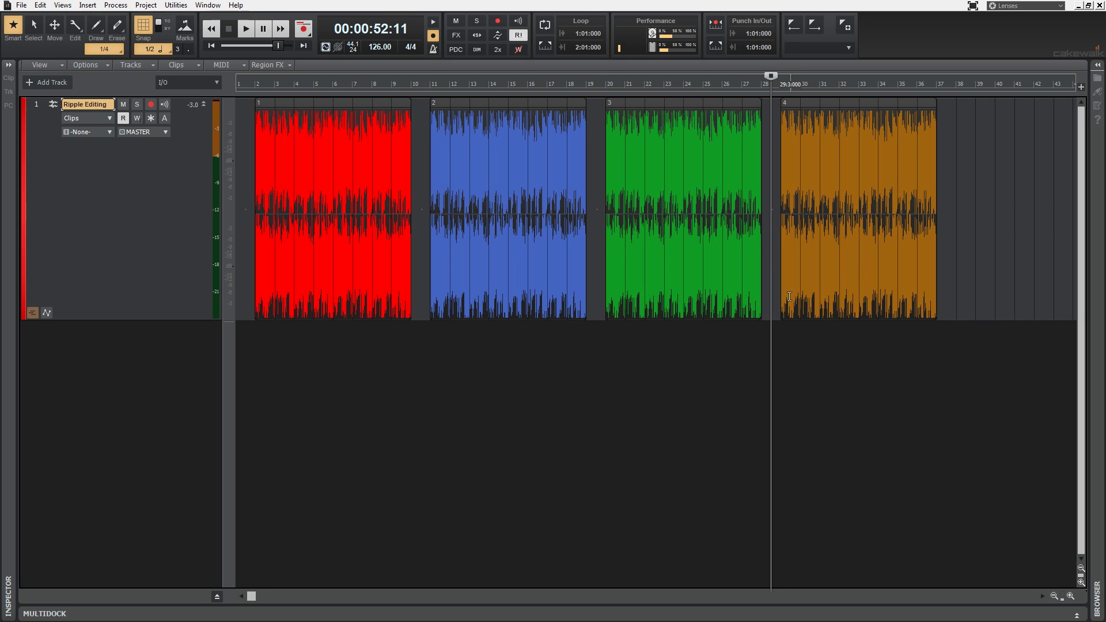
key(ctrl+v)
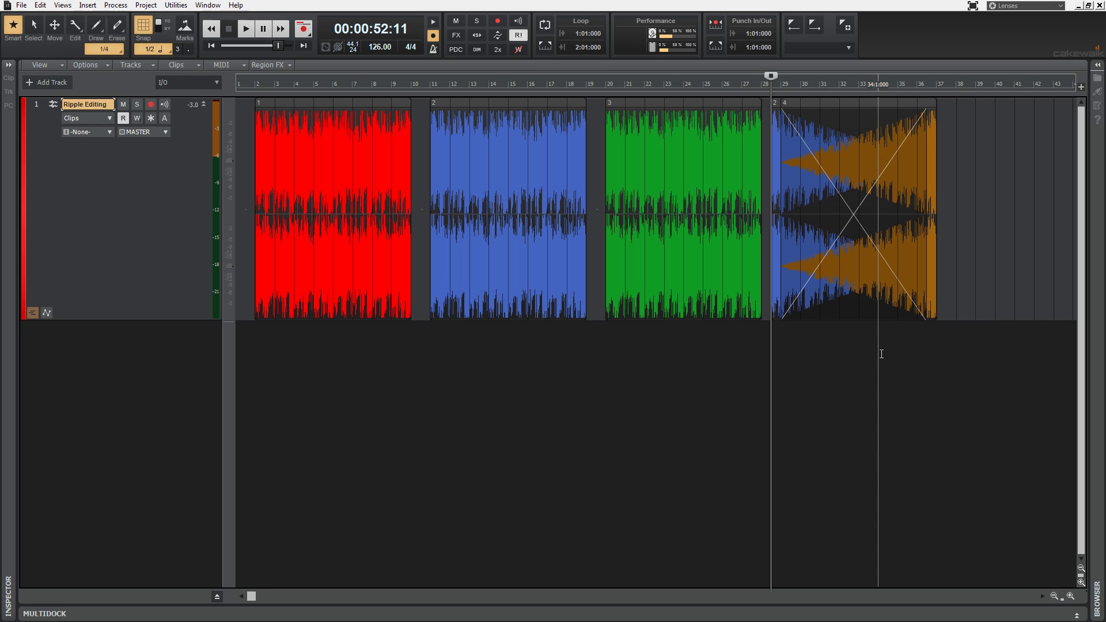
key(ctrl+z)
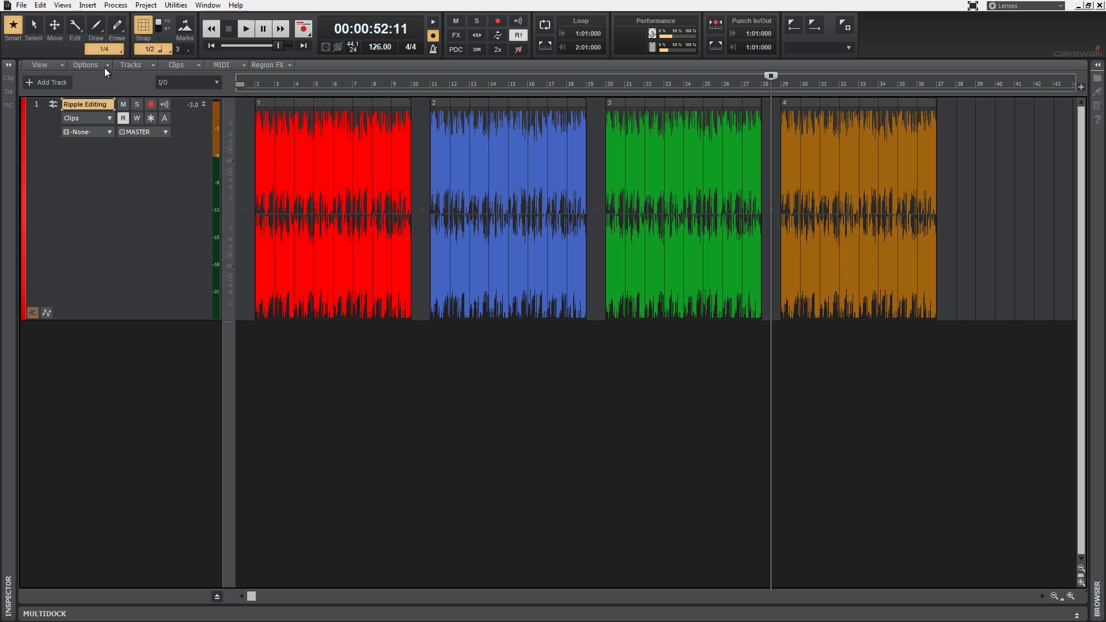
Enable Ripple Edit Selection and paste a copy of the blue clip 2 at 28:3:000, between clips 3 and 4.
click(104, 67)
click(109, 106)
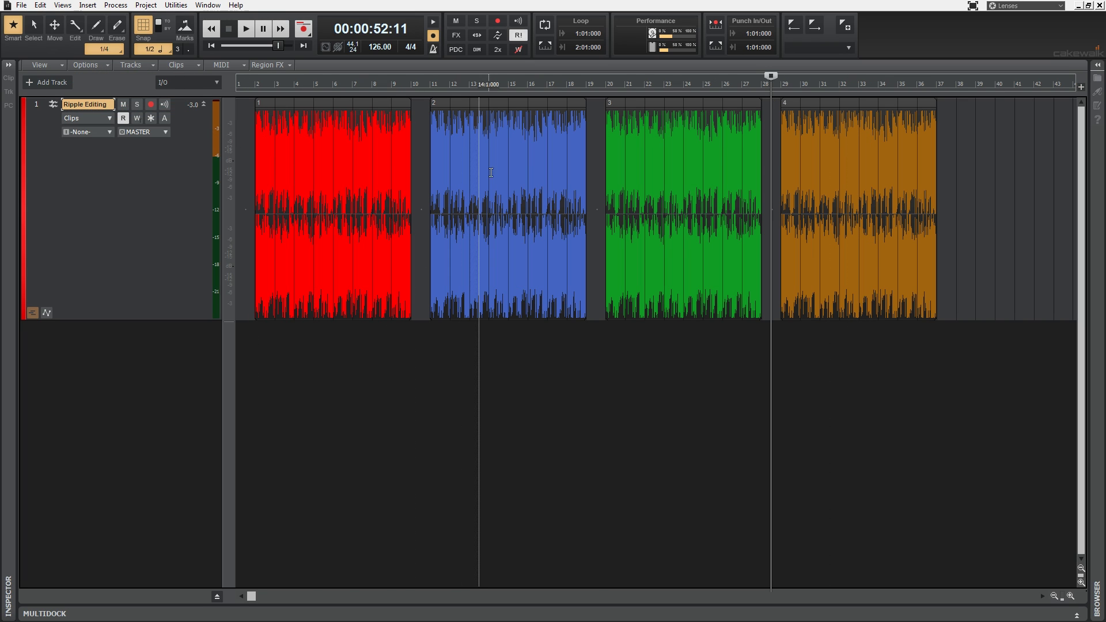
click(508, 181)
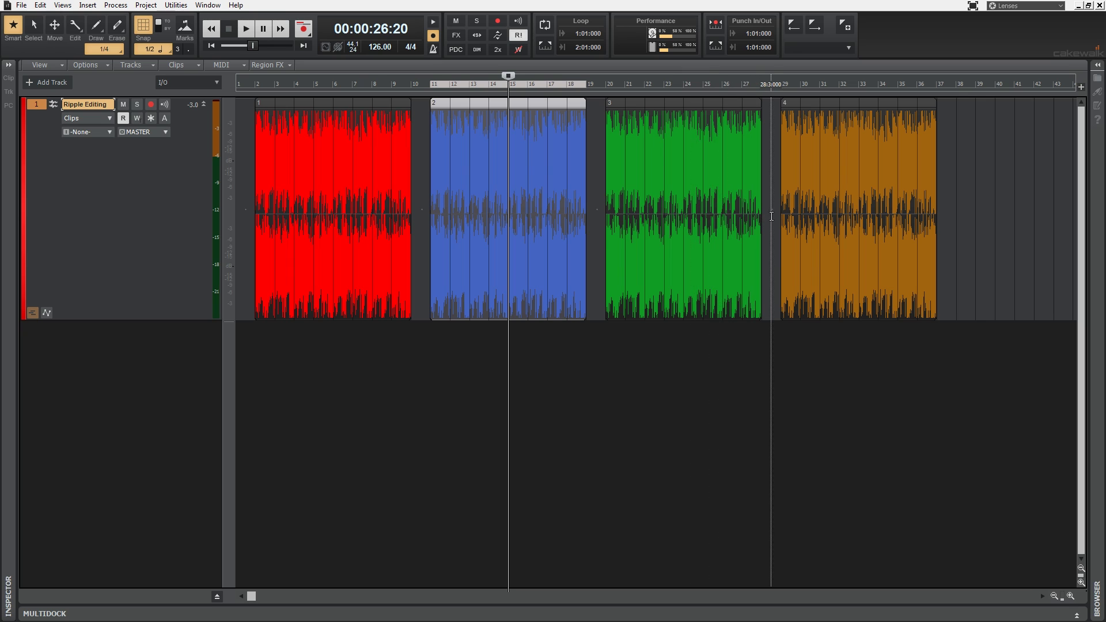
click(772, 216)
key(ctrl+v)
drag(839, 384, 1028, 264)
click(400, 544)
mouse_move(254, 599)
mouse_down()
mouse_move(311, 597)
mouse_move(237, 590)
mouse_up()
scroll(238, 584, down, 1)
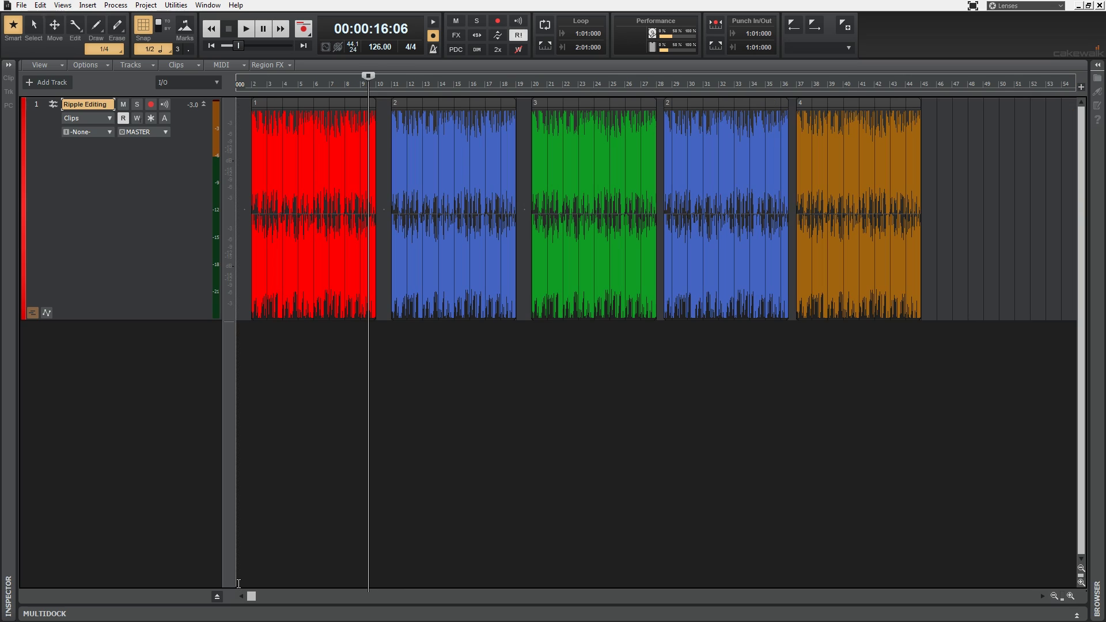
Undo the last clip paste and return the playhead to the project start.
key(ctrl+z)
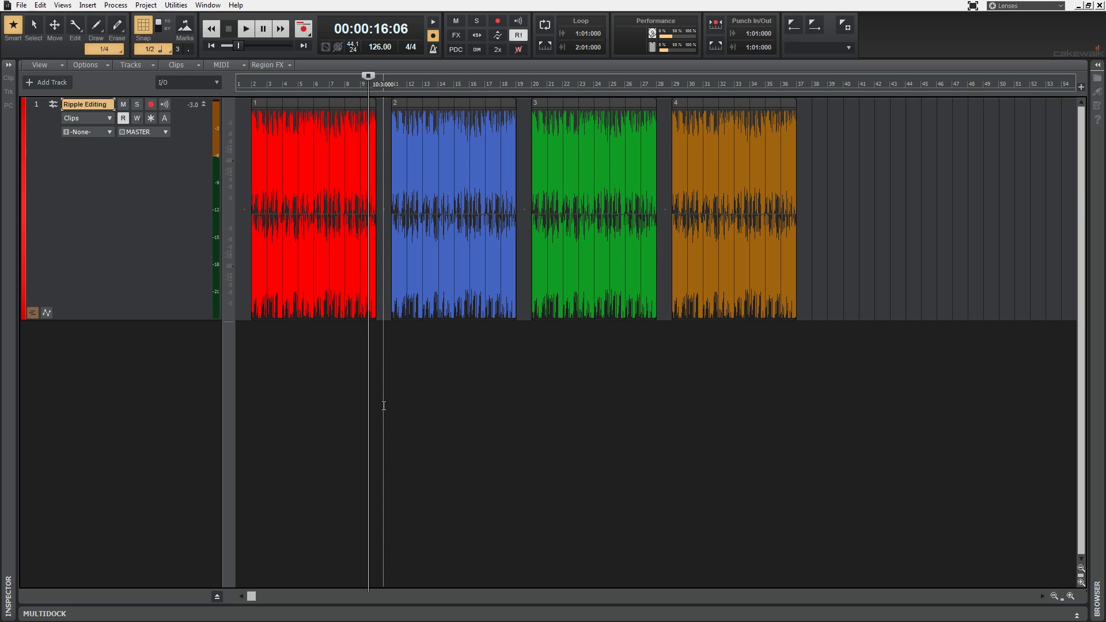
key(w)
drag(853, 231, 545, 221)
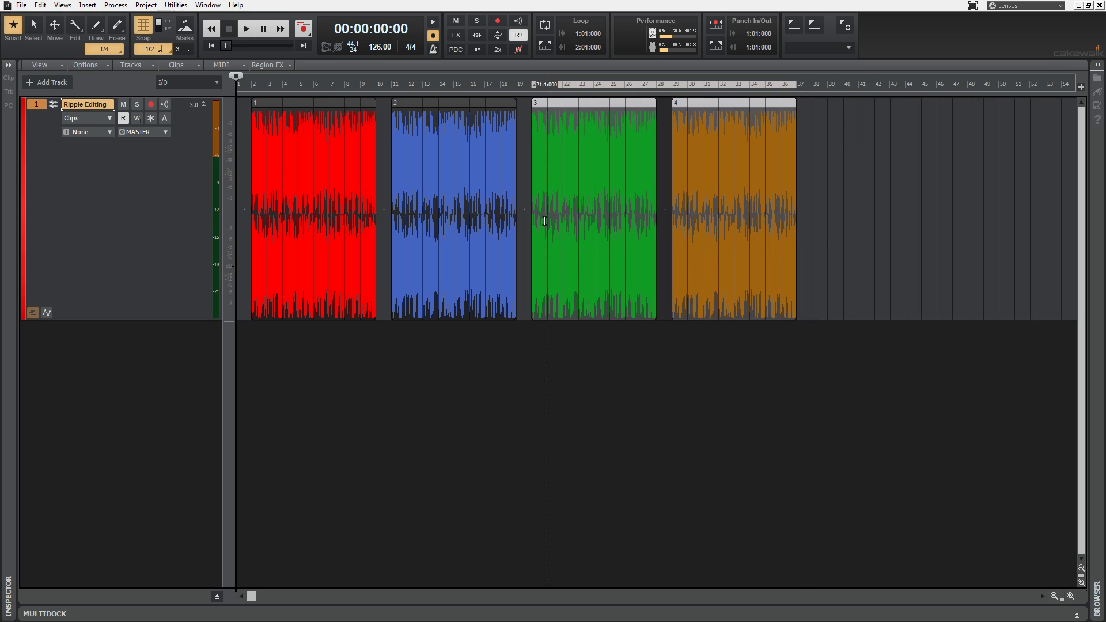
click(605, 363)
key(w)
Try moving the green clip 3 to measure 28 and the red clip 1 further along the timeline, undoing each move.
drag(601, 104, 730, 108)
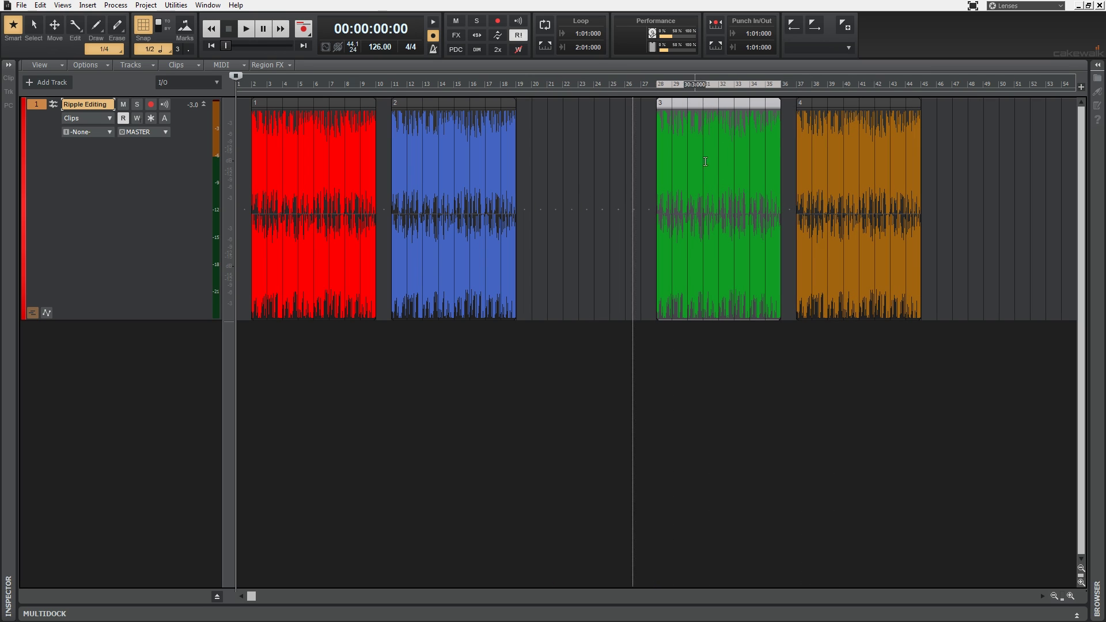
key(ctrl+z)
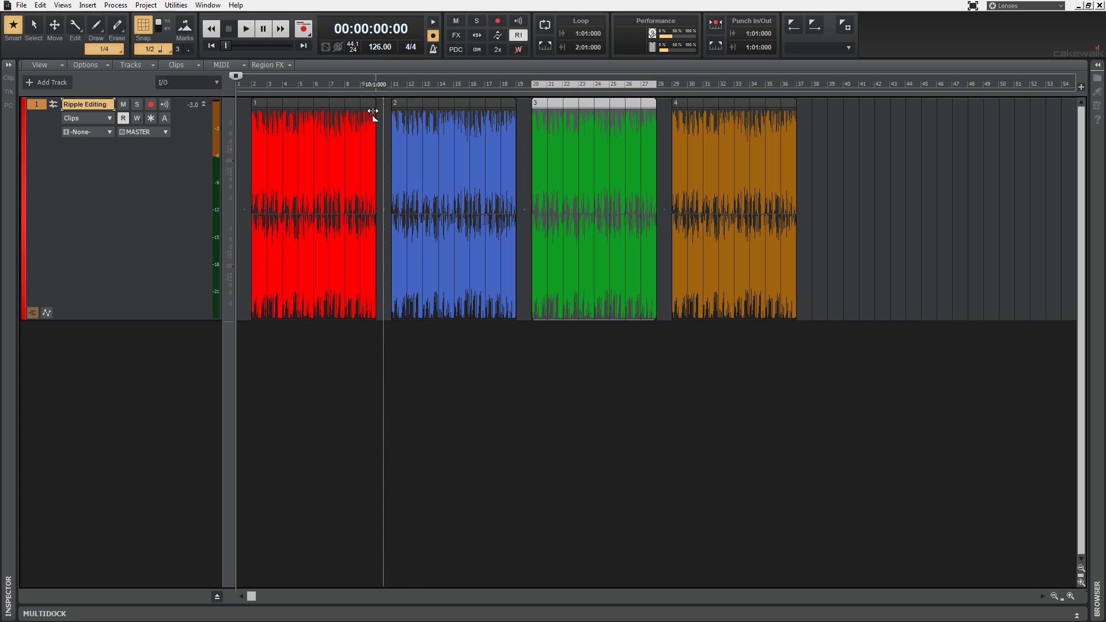
click(306, 102)
drag(306, 102, 454, 109)
key(ctrl+z)
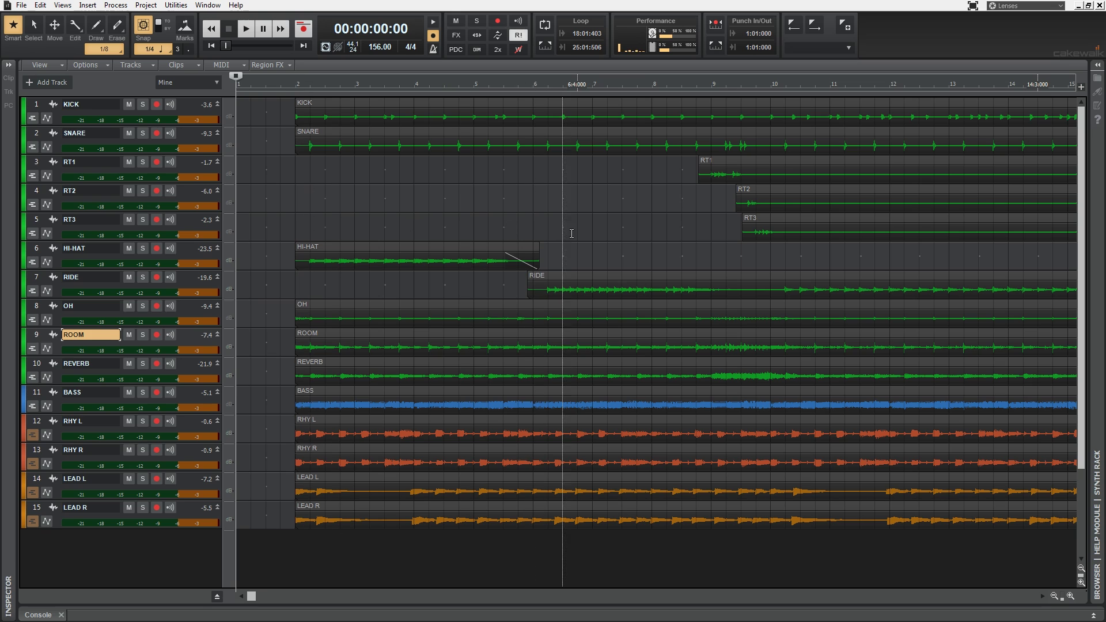
Check the ripple editing mode in the multitrack project and examine the drum fill around measures 17 and 18.
click(107, 70)
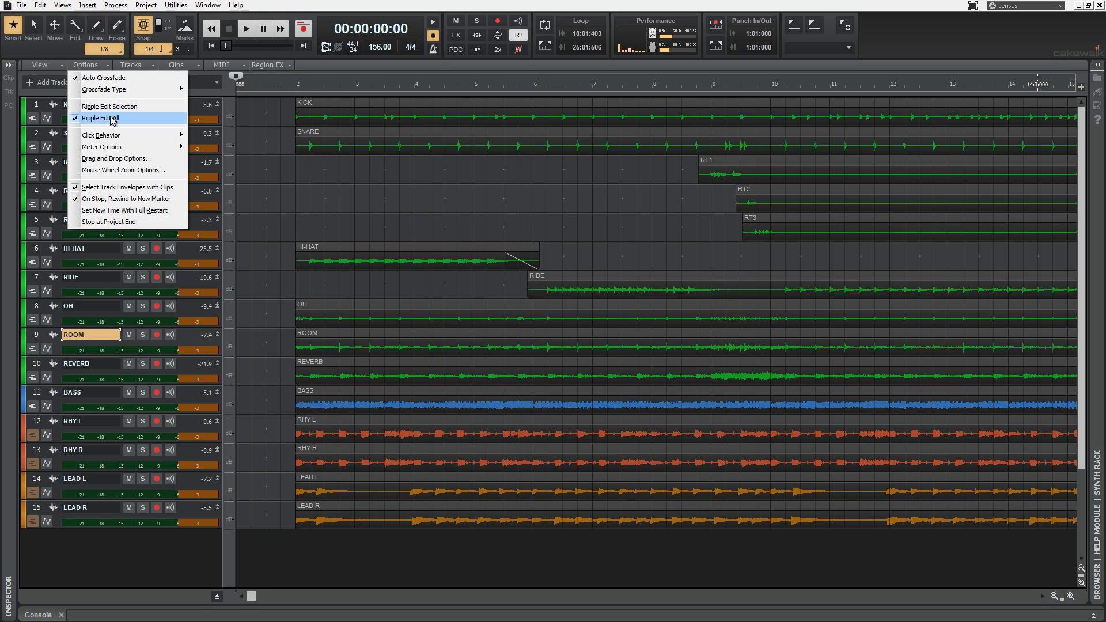
click(309, 192)
scroll(397, 214, right, 6)
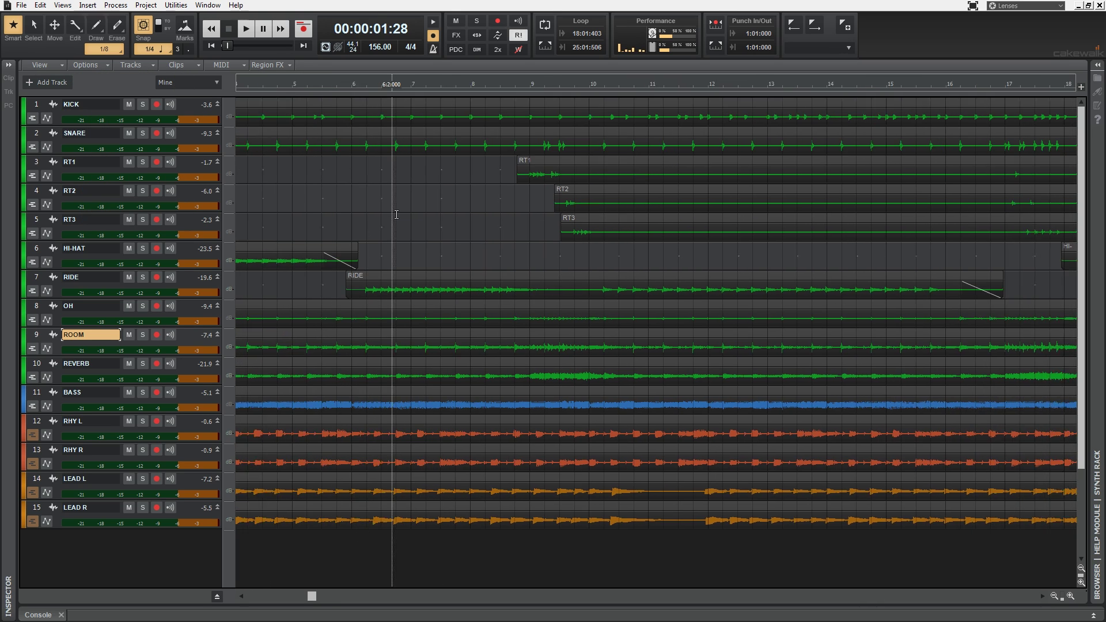
scroll(398, 214, right, 1)
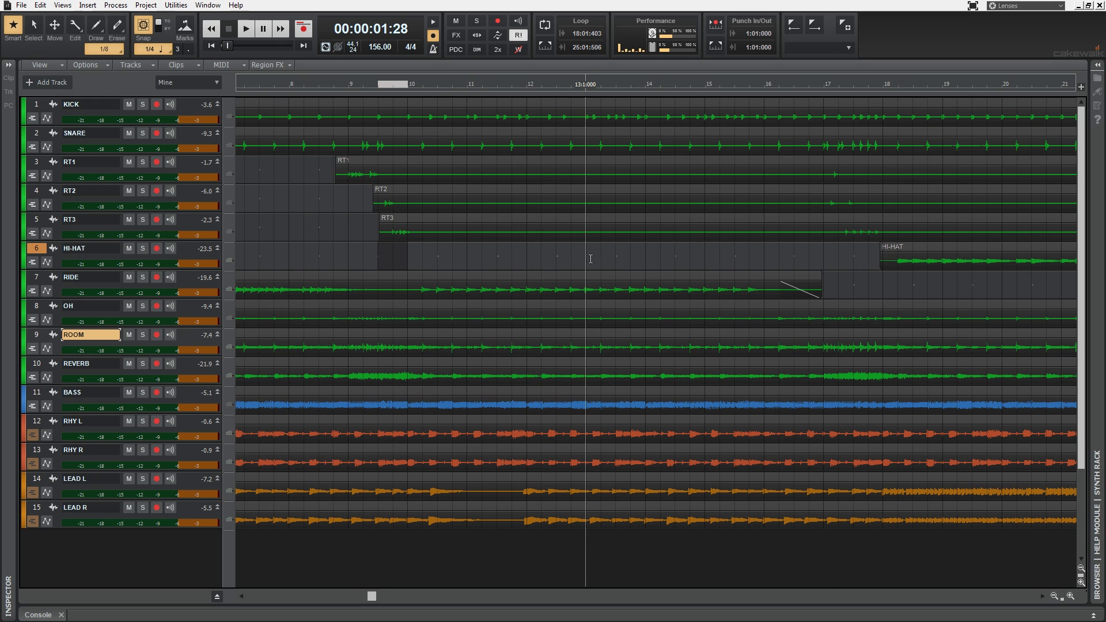
click(586, 261)
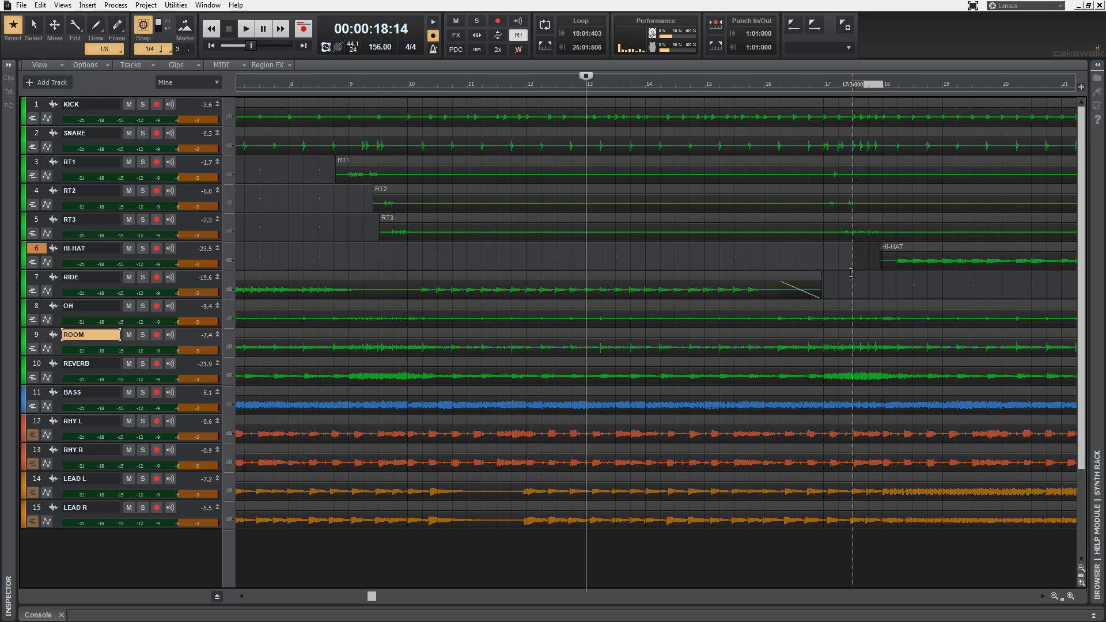
scroll(847, 277, right, 1)
click(839, 290)
scroll(839, 290, left, 1)
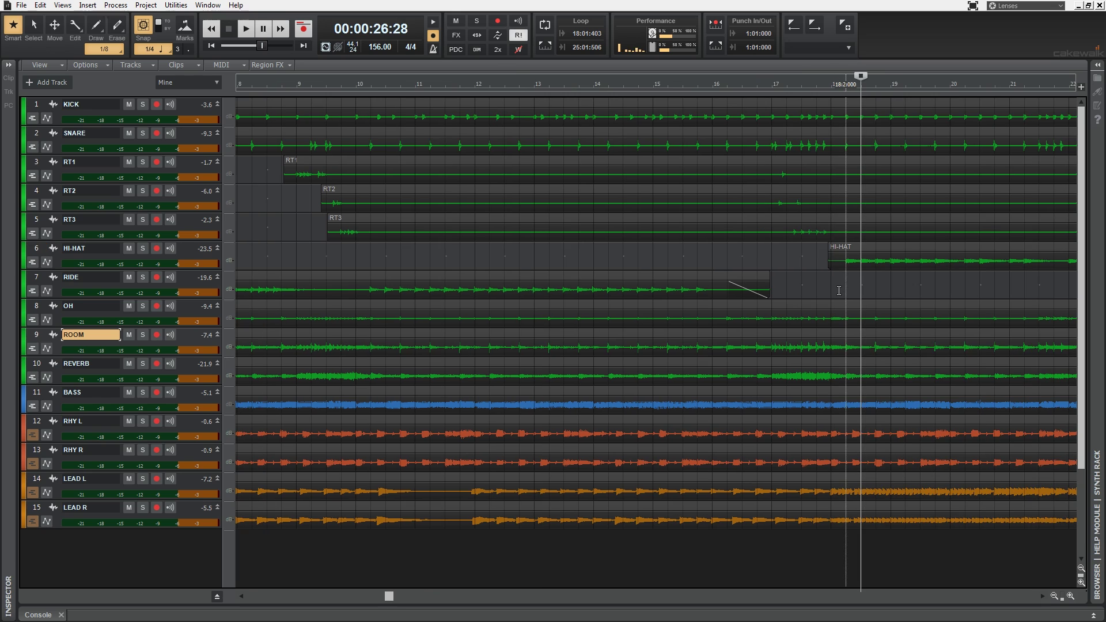
Split the clips on all tracks at 17:3:000 and at 18:1:000.
click(807, 257)
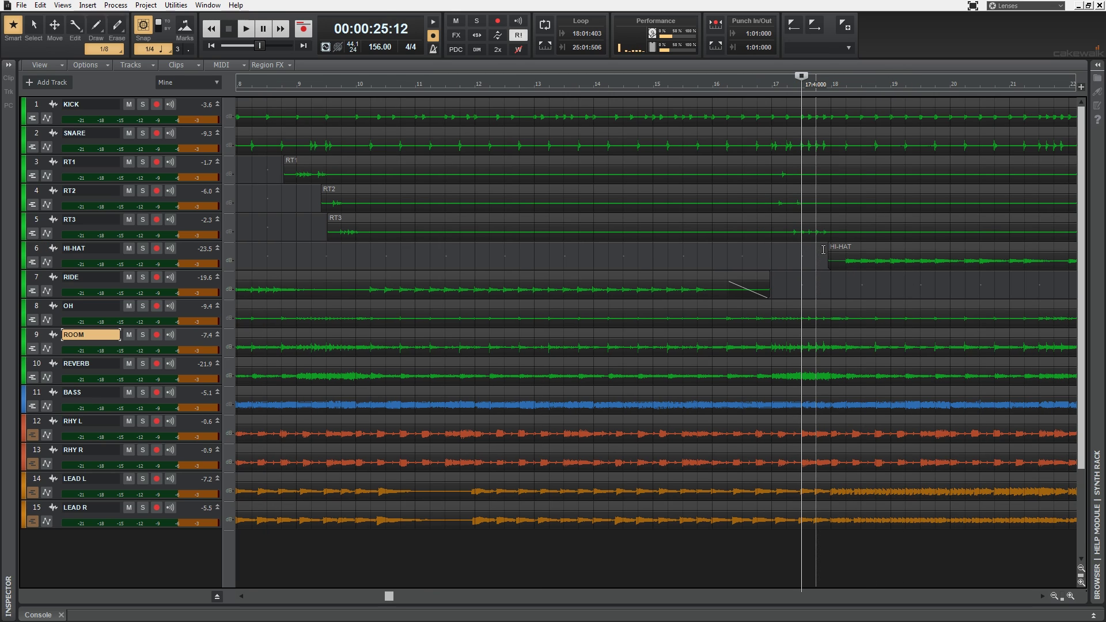
key(ctrl+a)
key(s)
click(837, 280)
key(ctrl+a)
key(s)
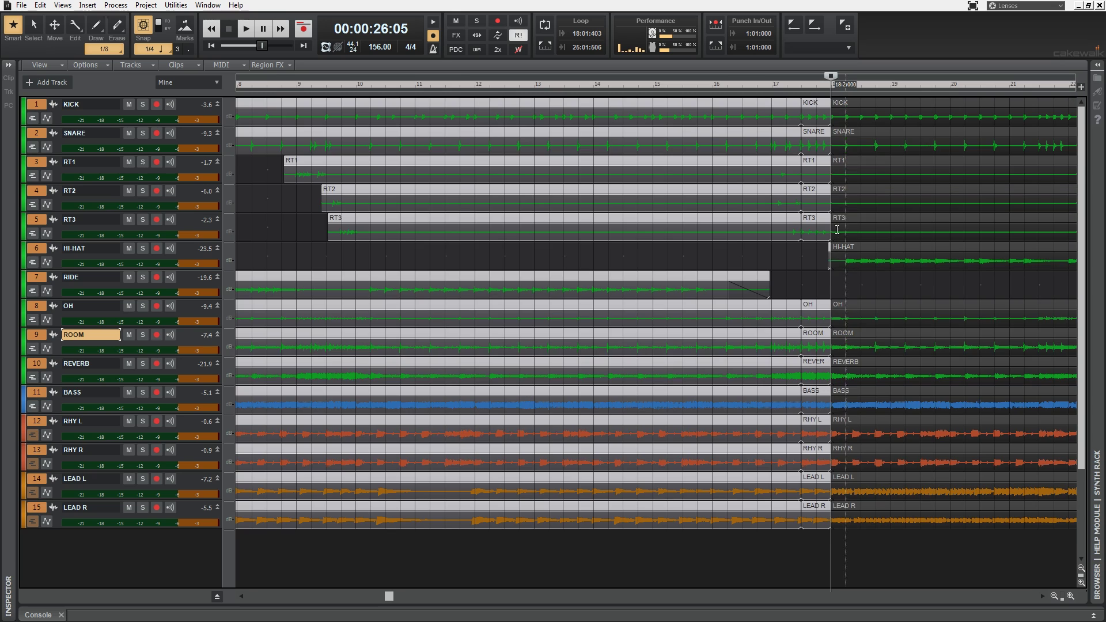
Copy the clips between 17:3:000 and 18:1:000 on all tracks, and make KICK the active track.
click(817, 119)
drag(817, 118, 818, 516)
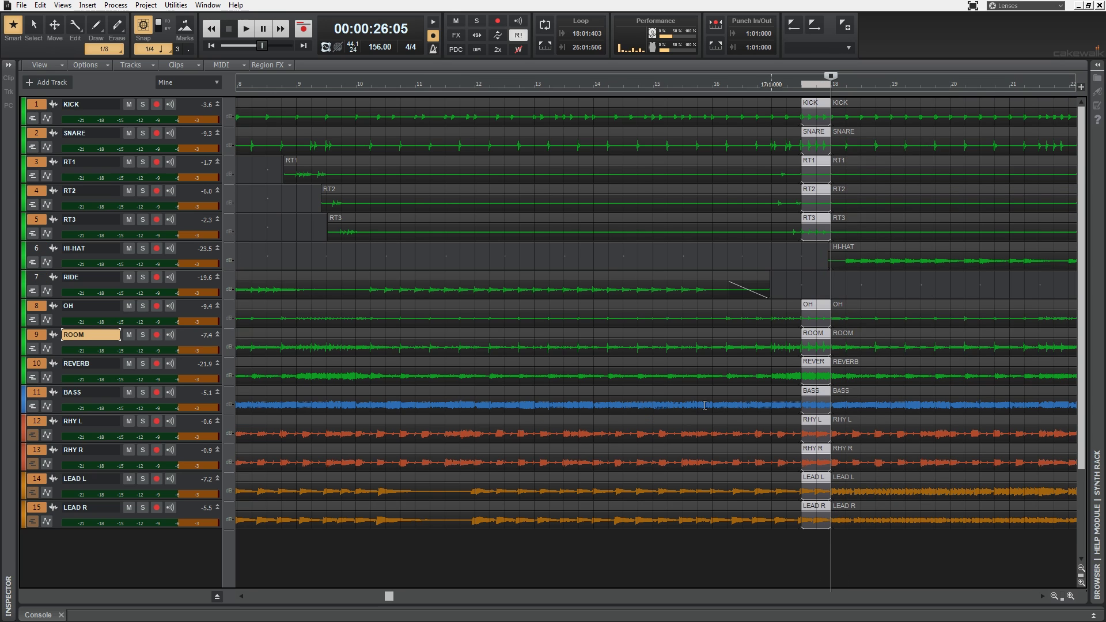
click(74, 108)
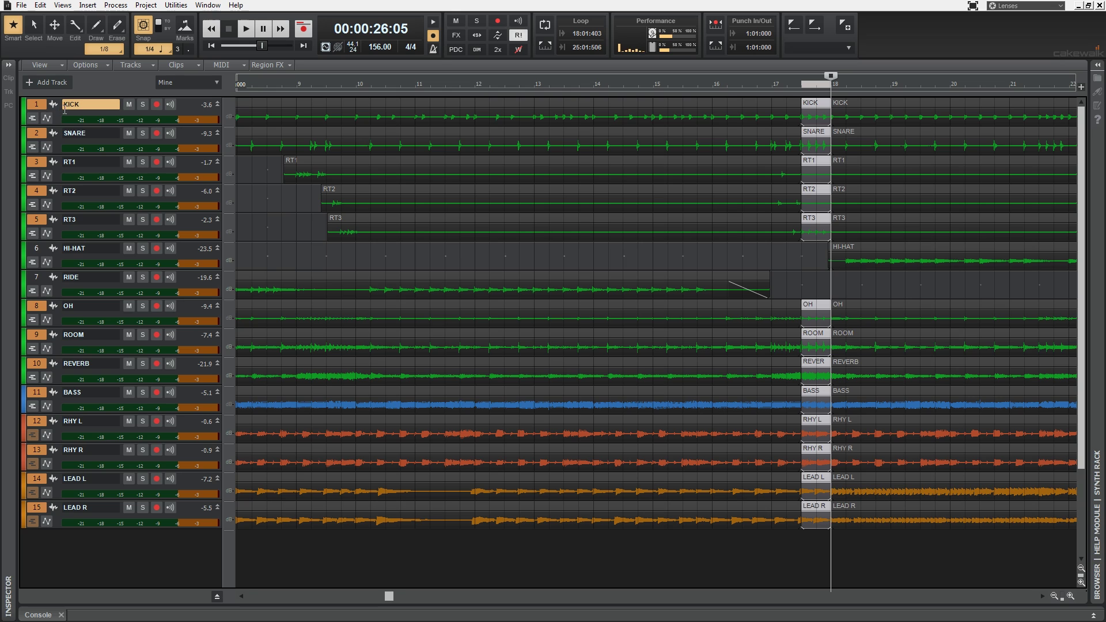
Split all tracks at 9:4:000 and paste the copied section there, starting from the KICK track.
click(342, 256)
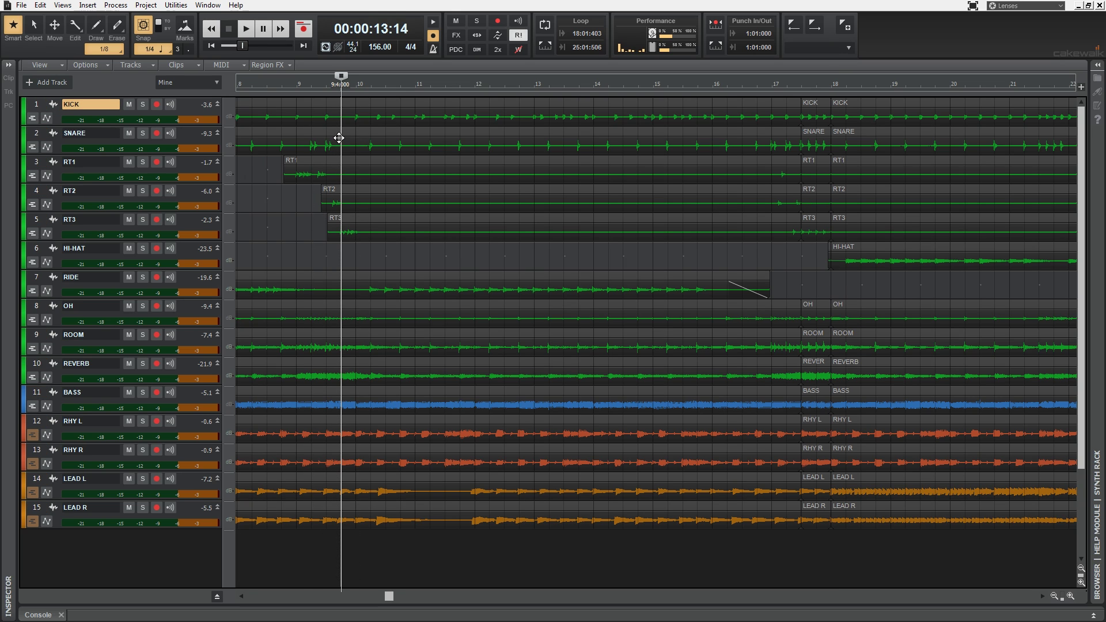
key(ctrl+a)
key(s)
click(43, 107)
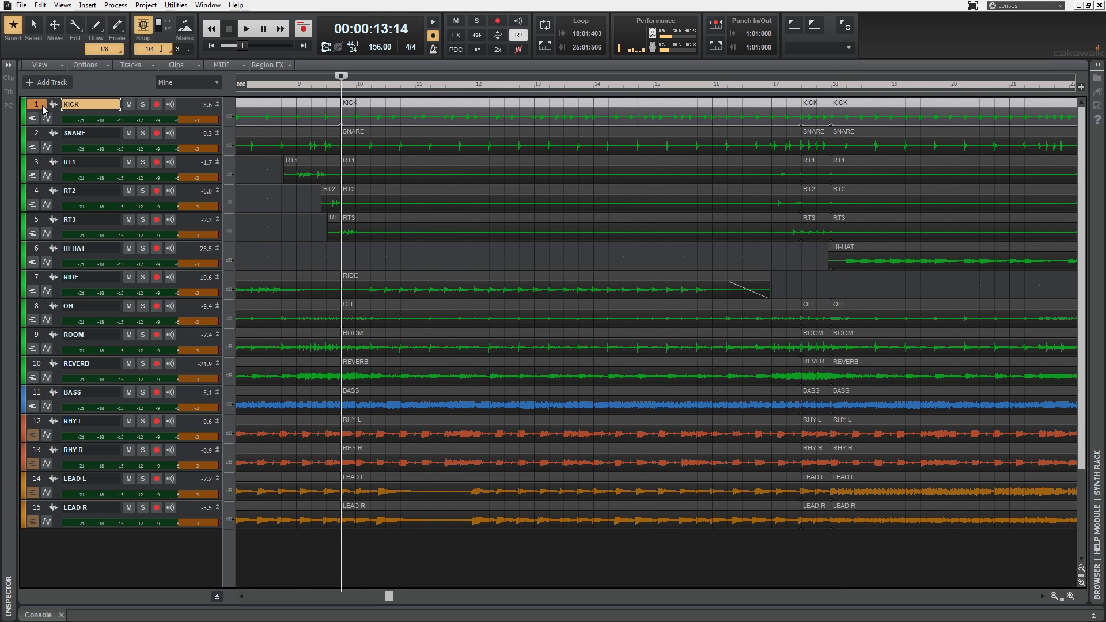
key(ctrl+v)
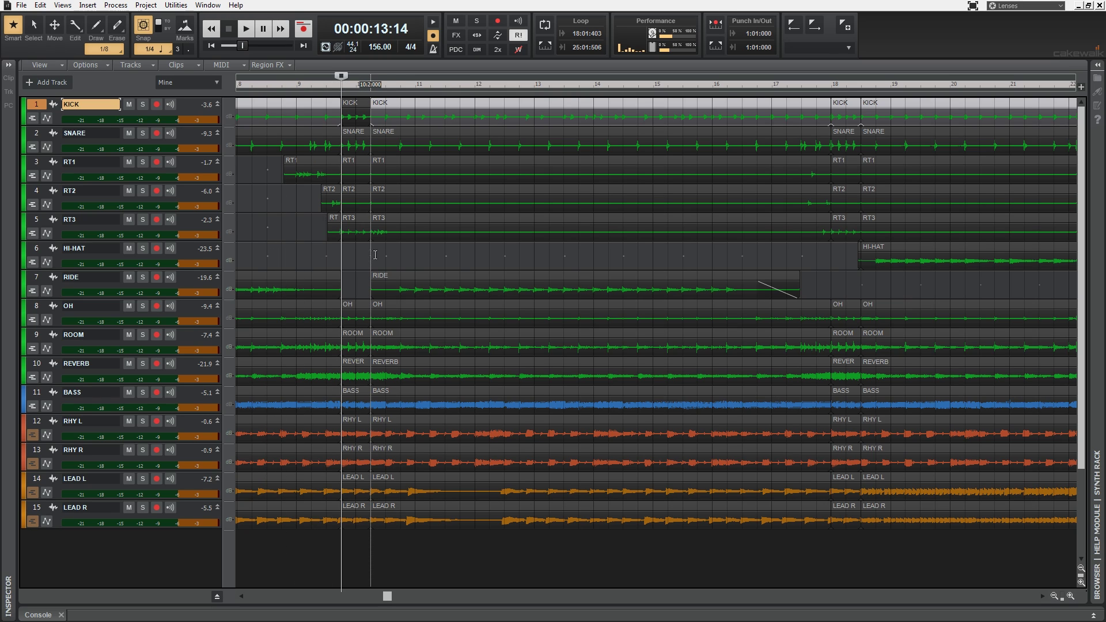
Split all tracks at 10:4:000 and delete the clips between 10:2:000 and 10:4:000.
click(405, 253)
key(ctrl+a)
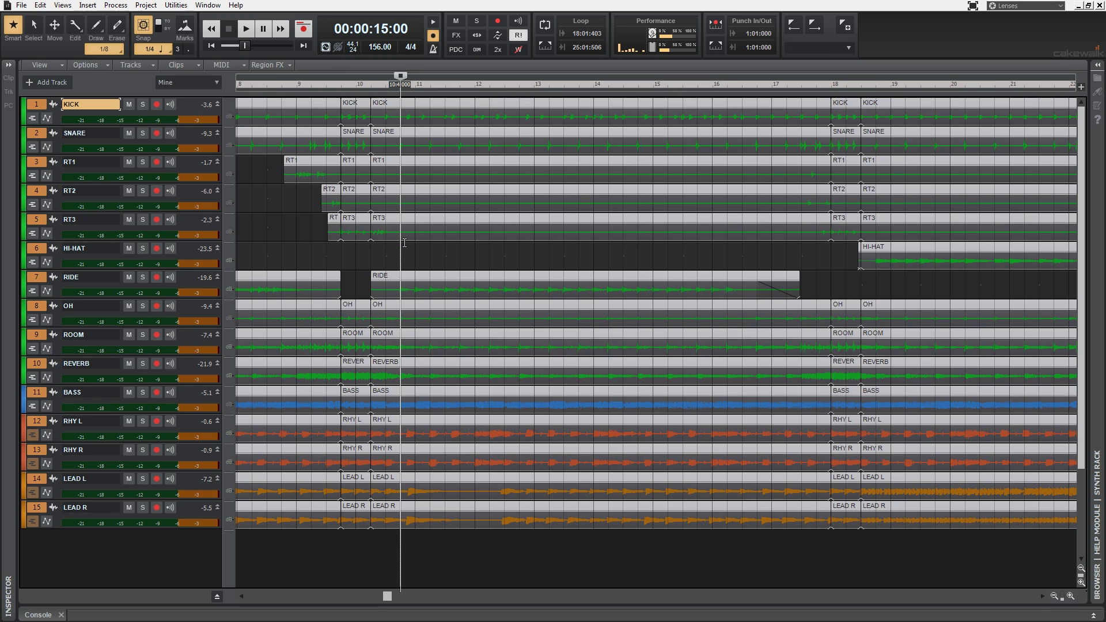
key(s)
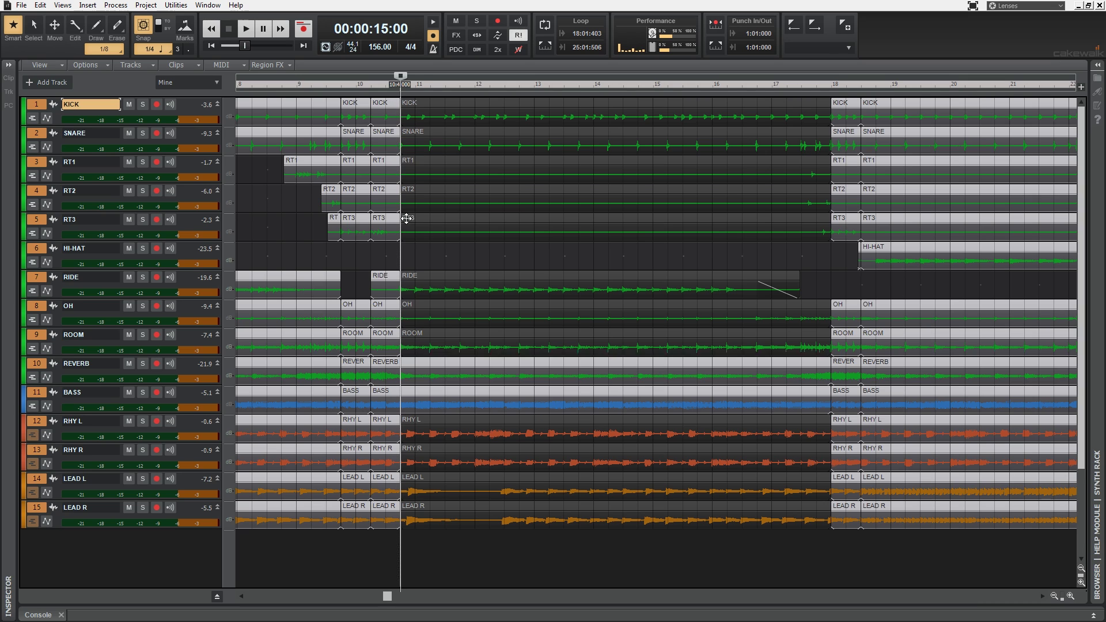
drag(388, 115, 389, 521)
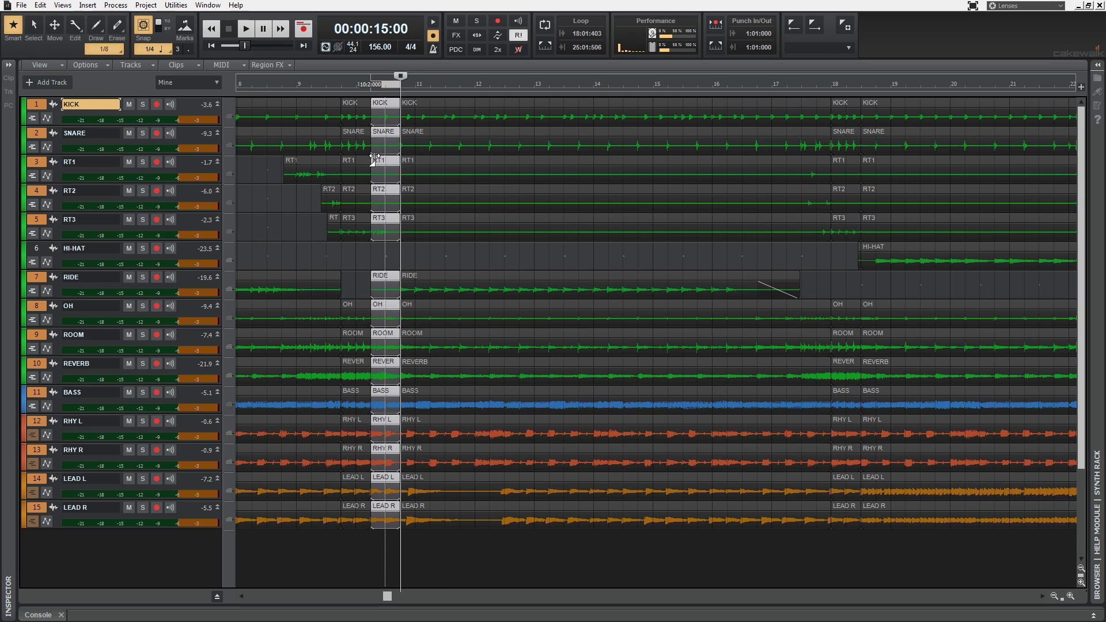
key(Delete)
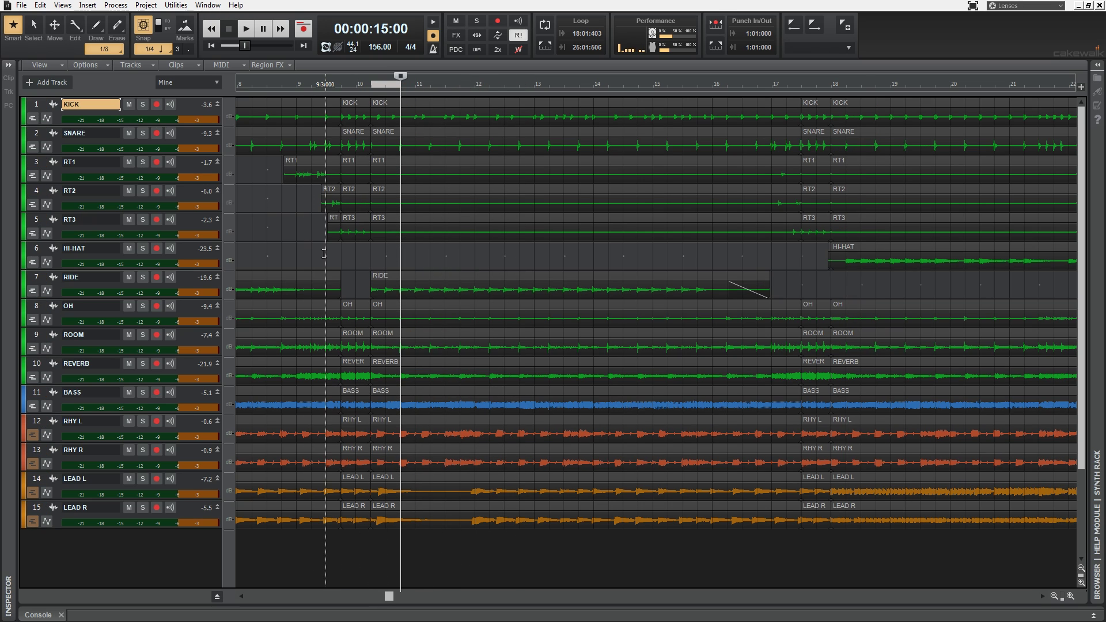
Clear the time selection and return the playhead to the start of the project.
drag(338, 254, 417, 252)
click(453, 253)
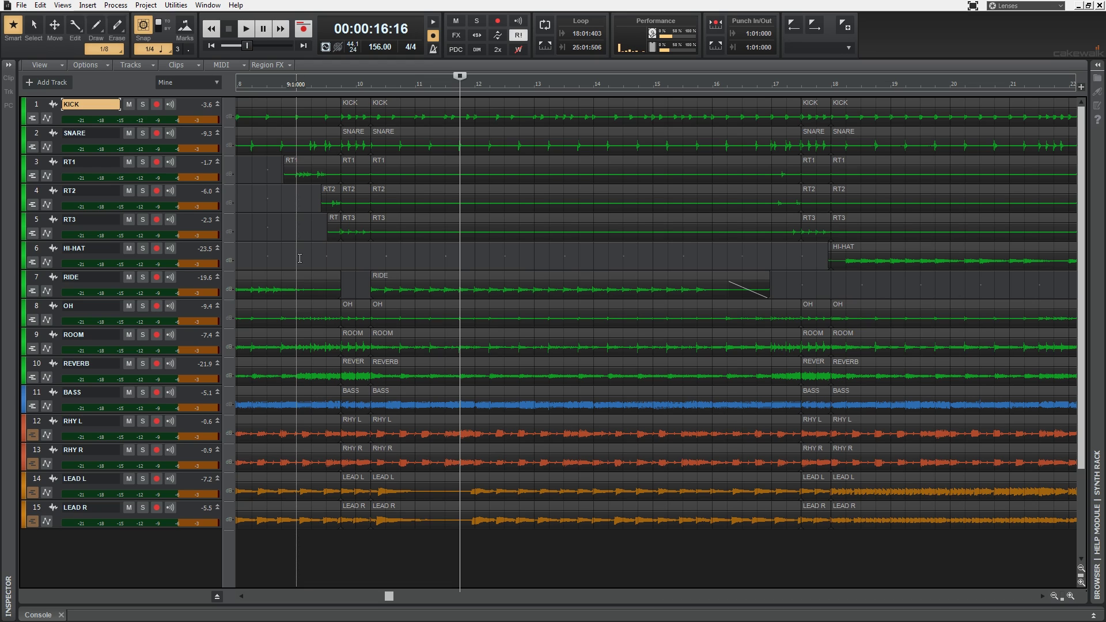
click(373, 259)
key(w)
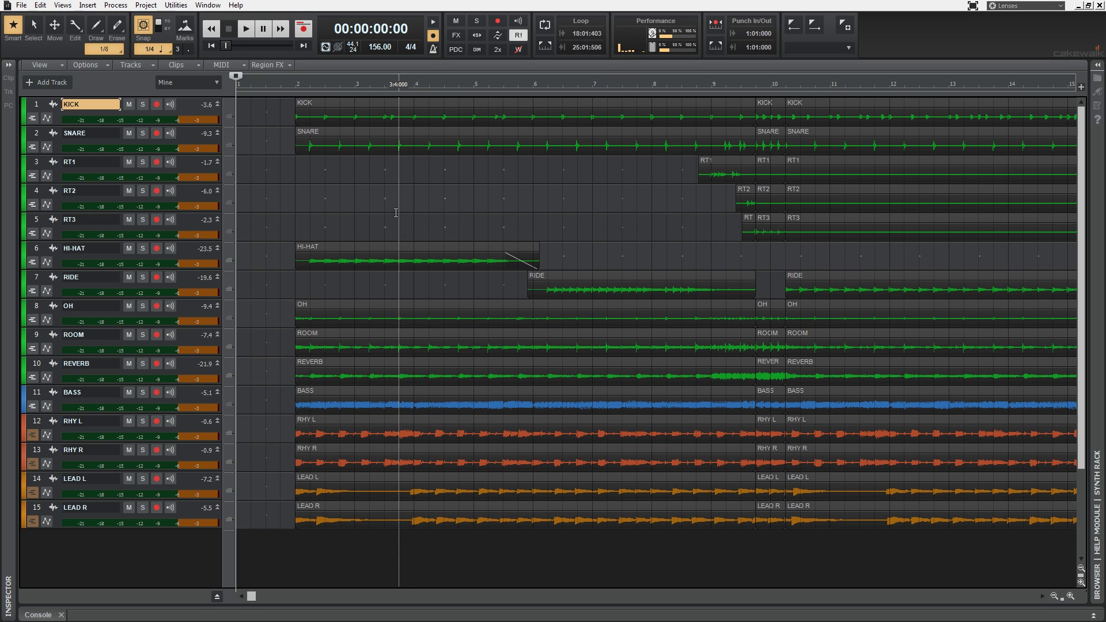
scroll(470, 209, down, 6)
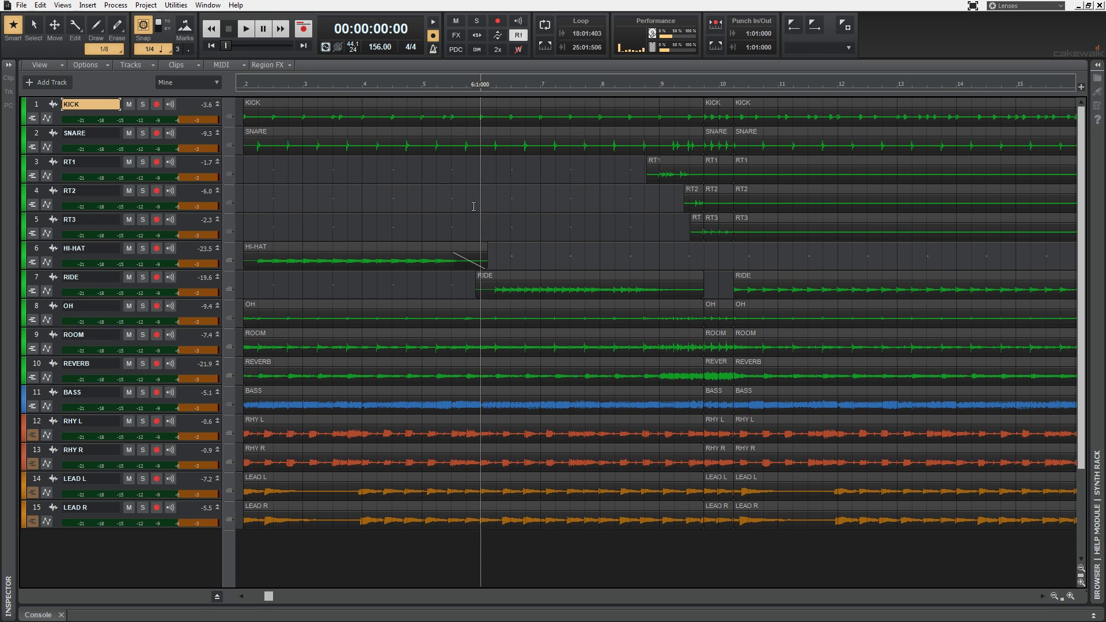
Select all tracks, give them the same slightly taller height, and clear the selection.
drag(641, 525, 63, 8)
scroll(239, 170, up, 1)
scroll(238, 170, up, 6)
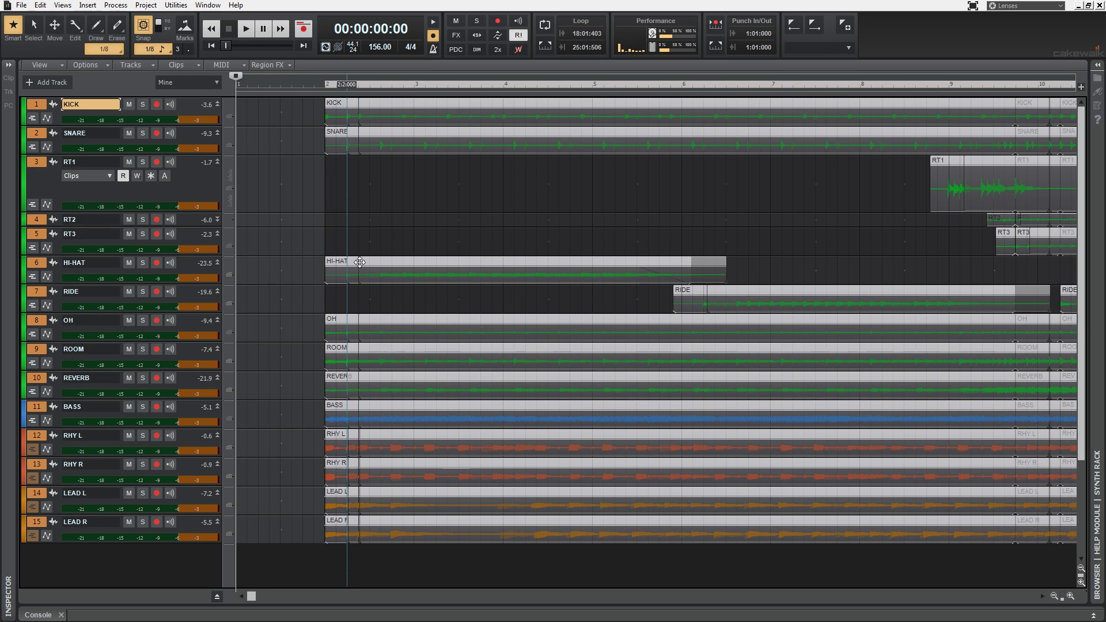
click(362, 260)
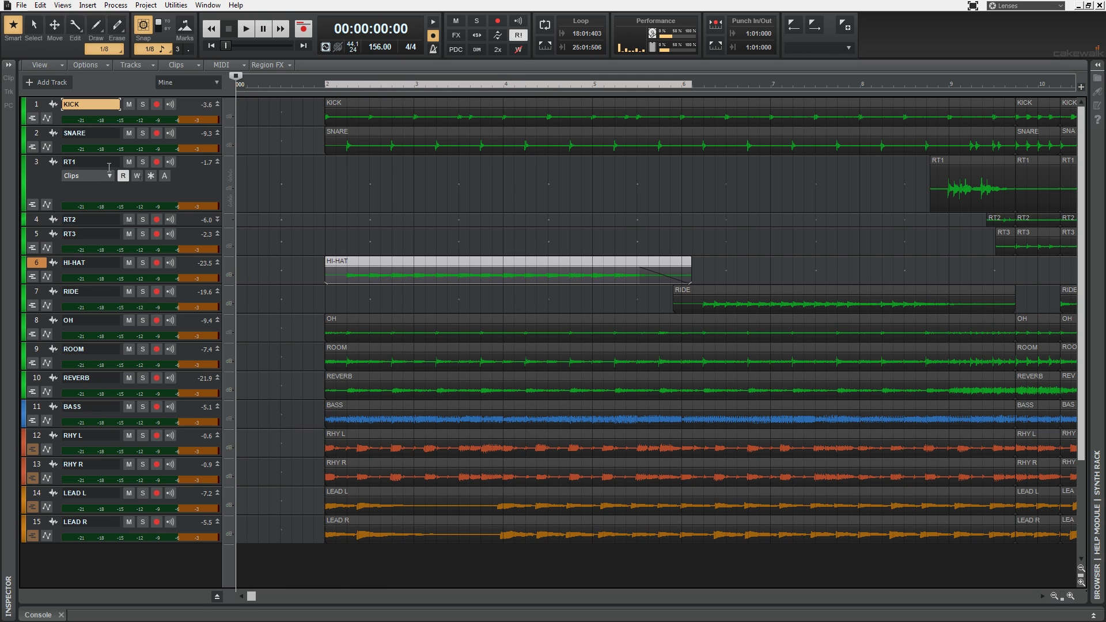
key(ctrl+a)
drag(96, 125, 96, 130)
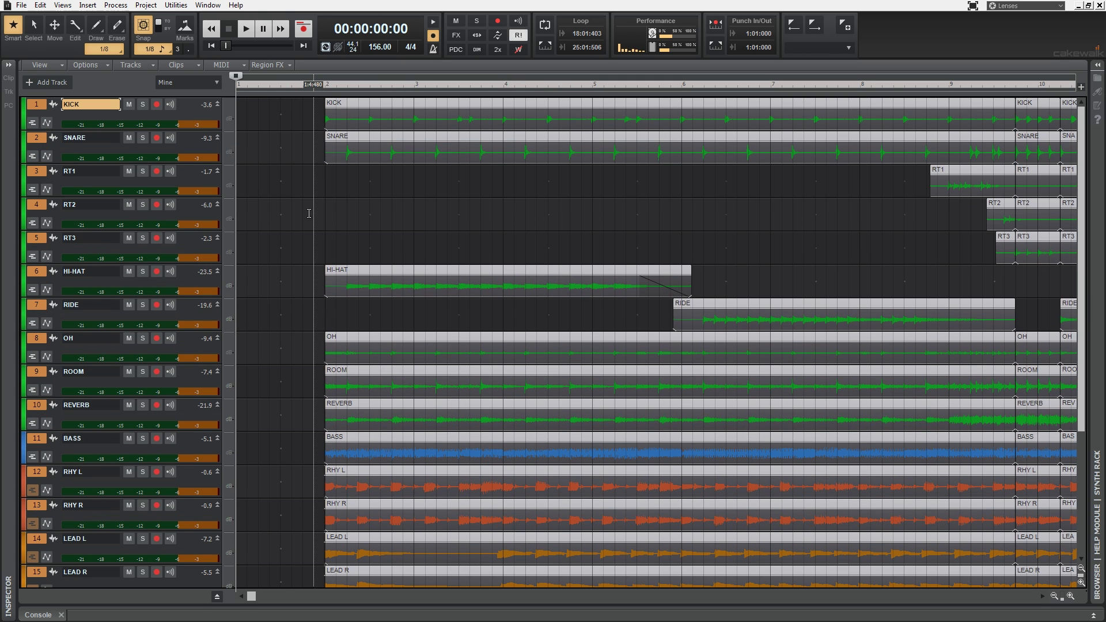
click(293, 185)
scroll(293, 194, down, 3)
scroll(294, 202, up, 3)
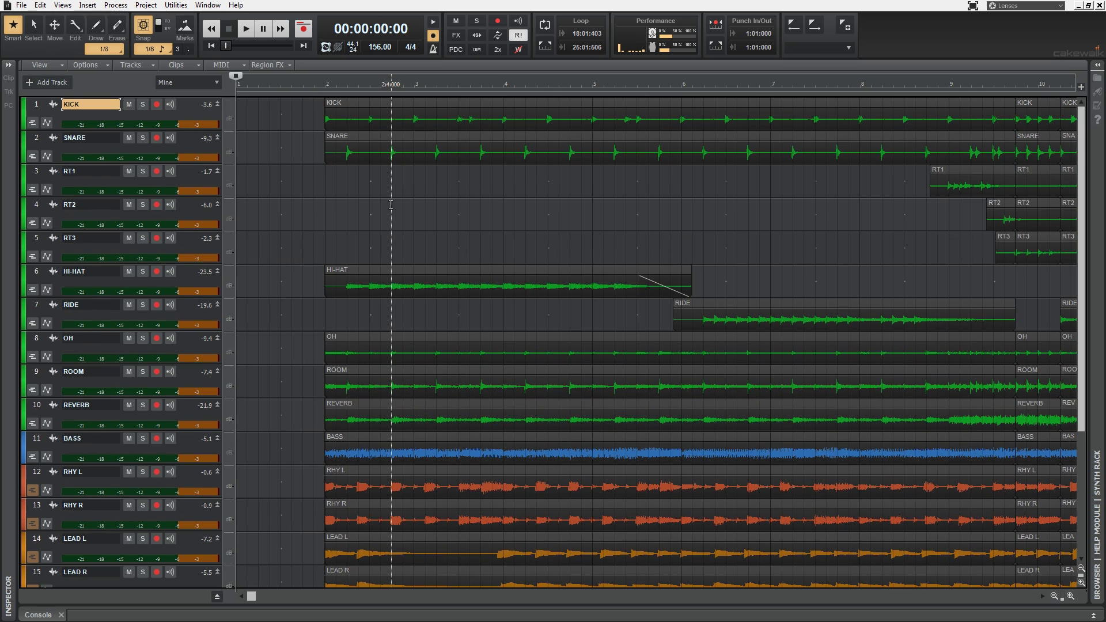
click(339, 102)
mouse_move(334, 102)
mouse_down()
mouse_move(300, 102)
mouse_move(316, 102)
mouse_up()
drag(505, 104, 718, 104)
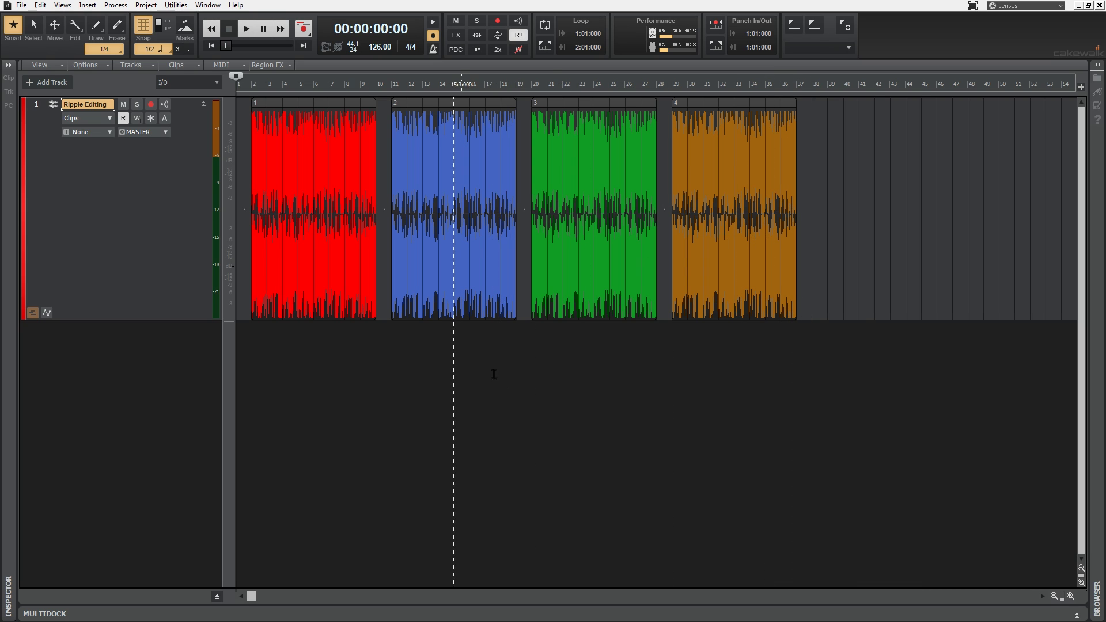
Reorder the clips to 1, 4, 2, 3 one move at a time, starting clips 4, 2 and 3 at bars 11, 20 and 29.
drag(464, 103, 869, 108)
drag(749, 109, 463, 117)
drag(586, 104, 995, 111)
drag(852, 106, 610, 111)
drag(973, 106, 708, 108)
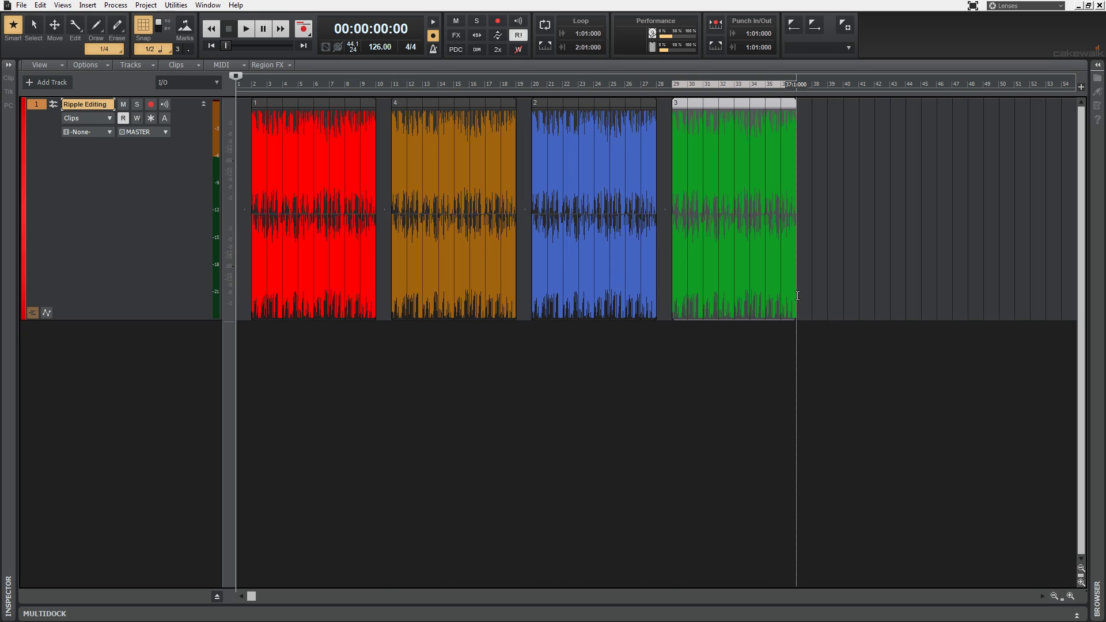
Undo all the clip moves, clear the selection and return the playhead to the start of the project.
key(ctrl+z)
key(ctrl+z)
key(ctrl+z)
key(ctrl+z)
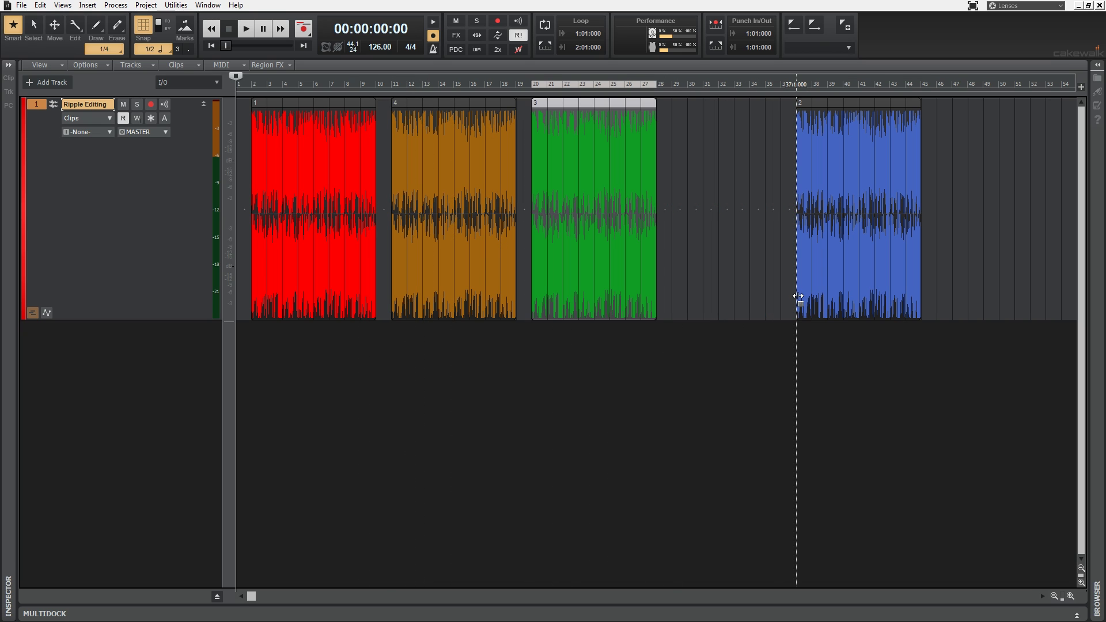
key(ctrl+z)
click(808, 387)
key(w)
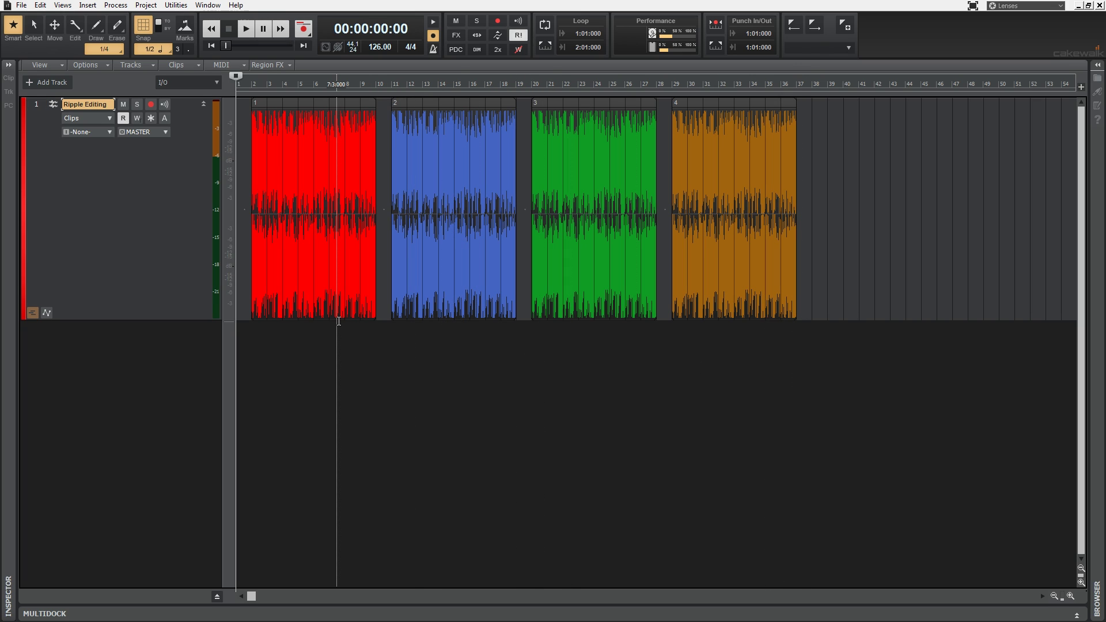
click(817, 343)
key(w)
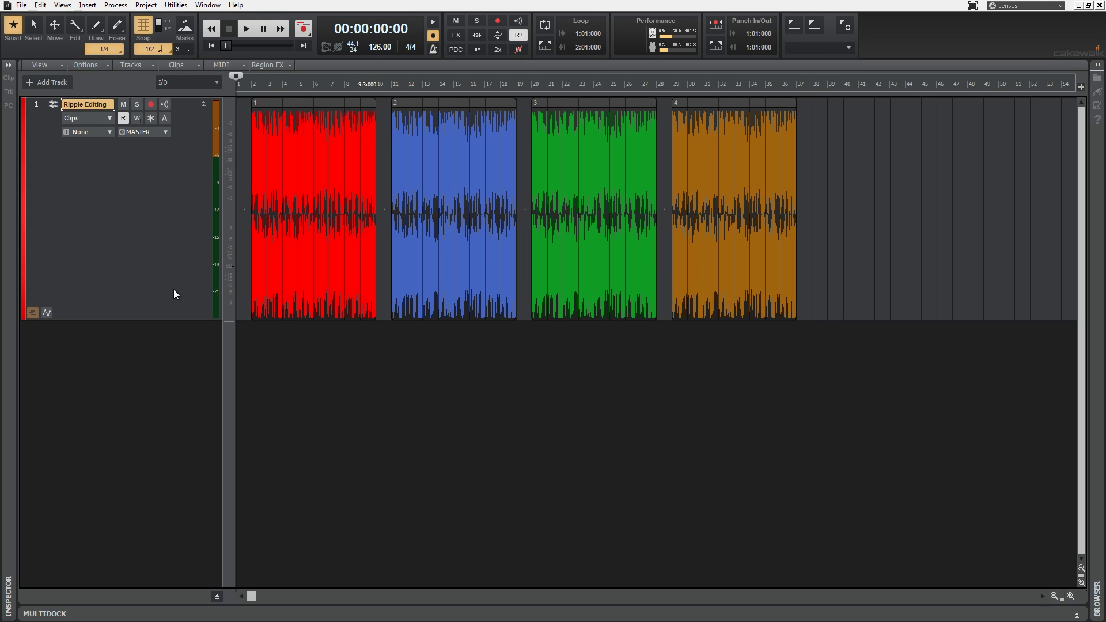
Enable Ripple Edit Selection for the track view and return the playhead to the start of the project.
click(91, 66)
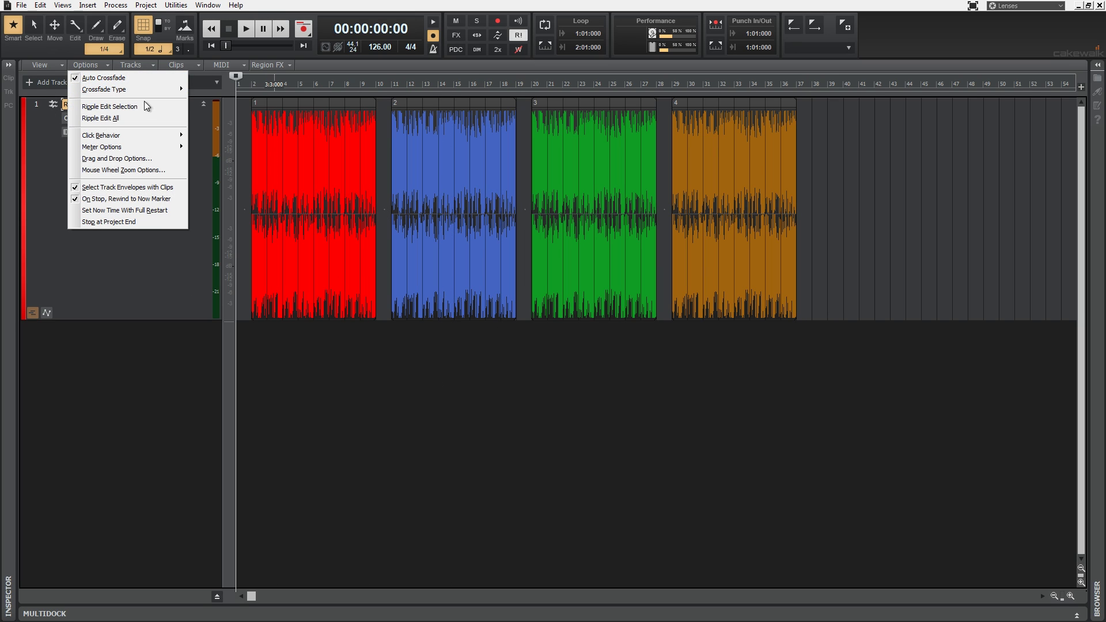
click(114, 108)
click(456, 374)
click(88, 66)
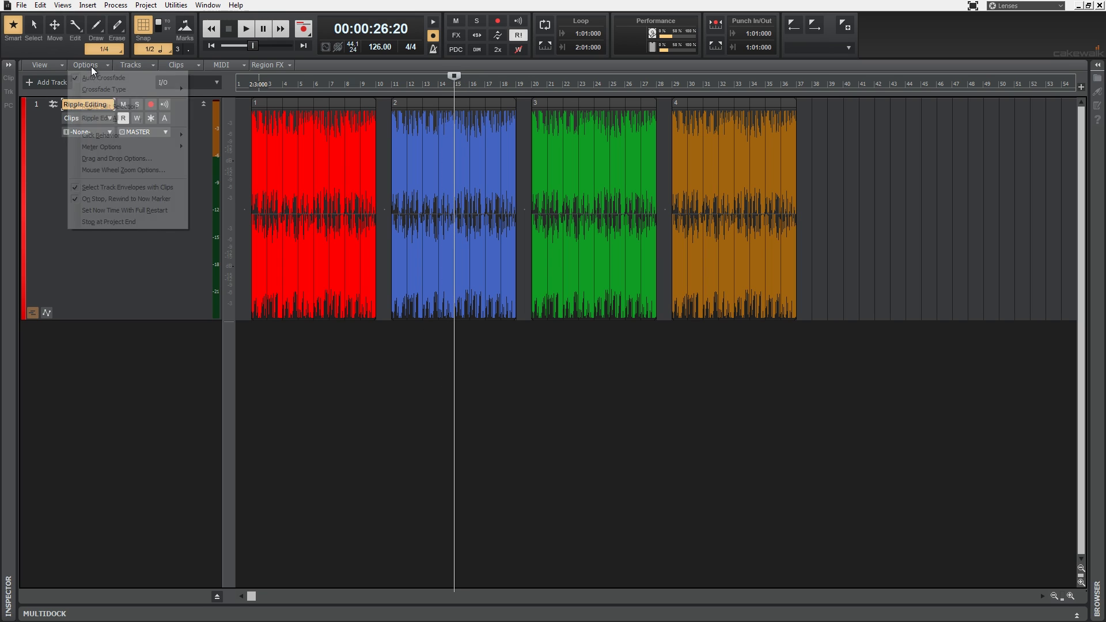
drag(614, 444, 609, 441)
key(w)
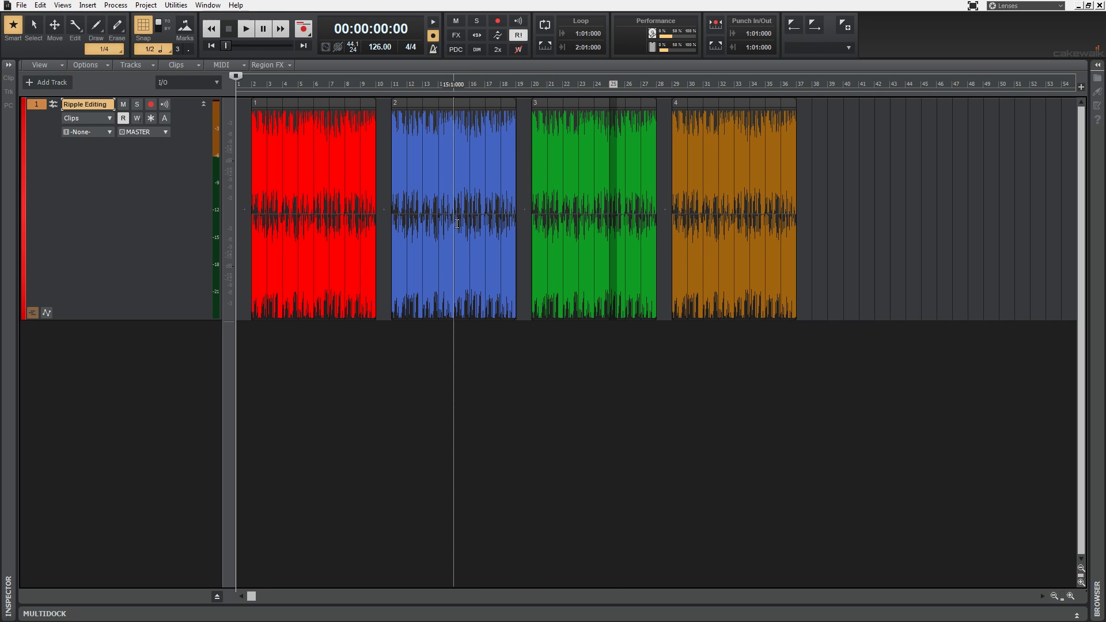
Cut the blue clip 2 and paste it between clips 3 and 4 at 20:3:000.
click(457, 223)
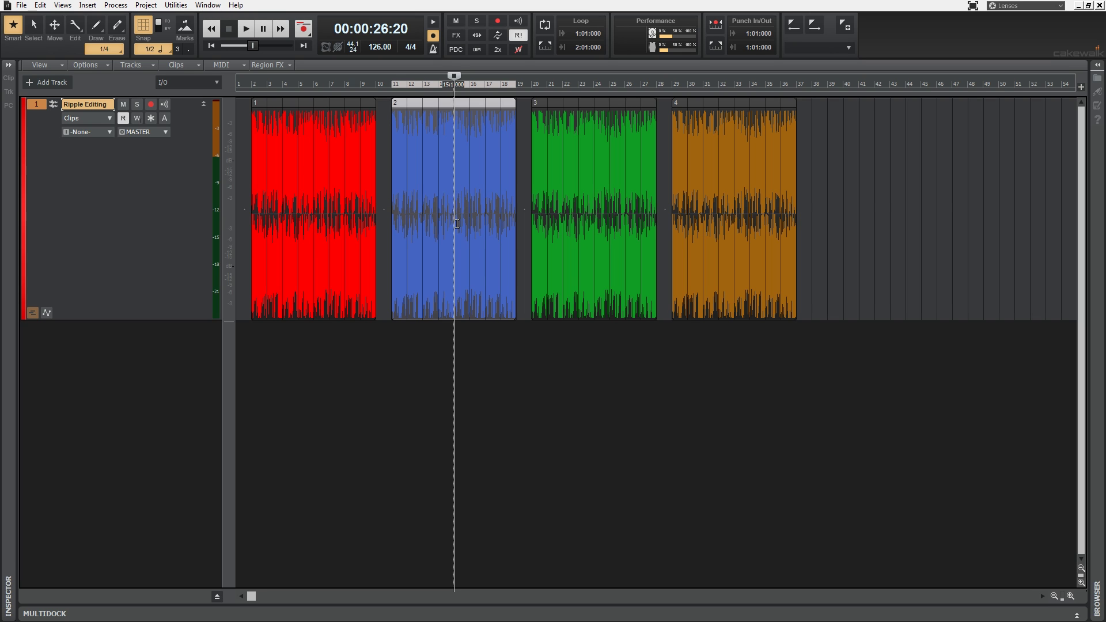
key(Delete)
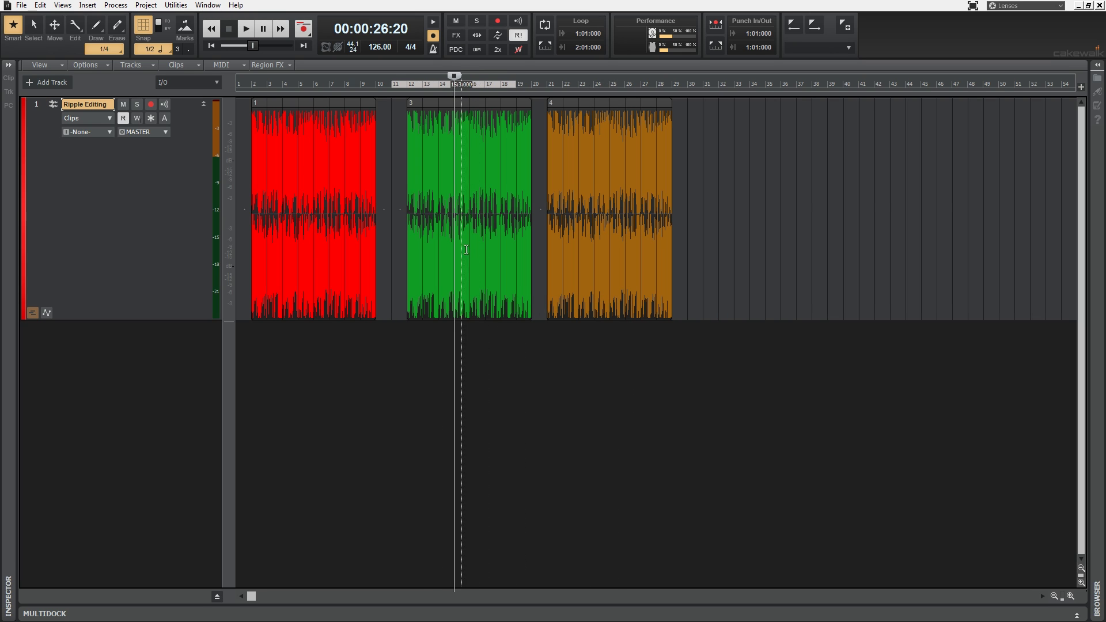
click(537, 230)
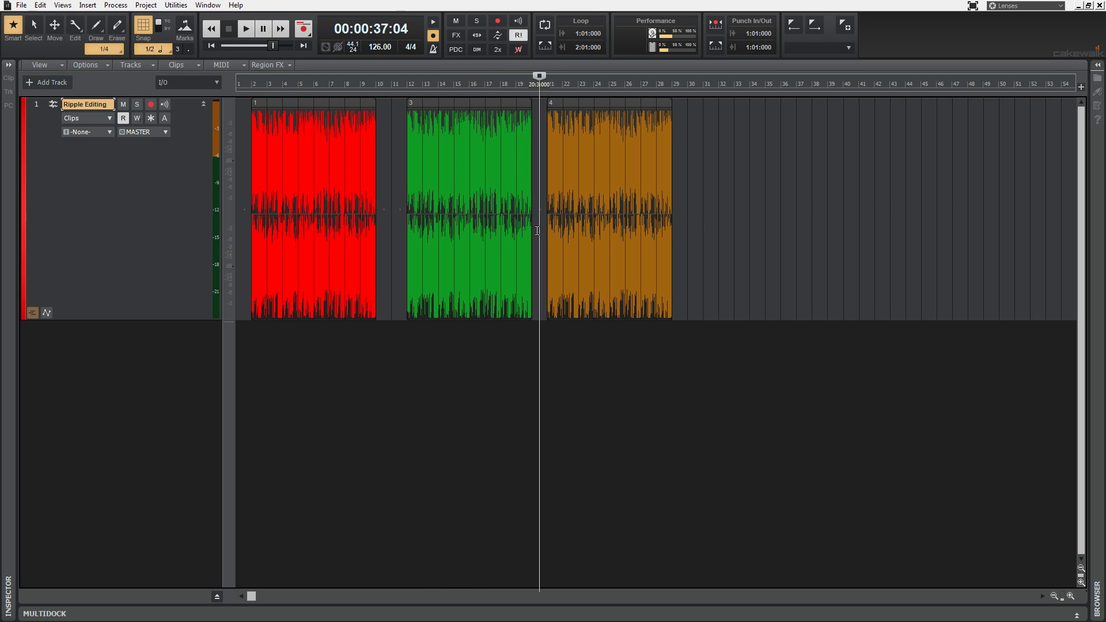
key(ctrl+v)
Even out the gaps by moving clips 3, 2 and 4 to start at bars 11, 20 and 29, and return the playhead to the start.
click(435, 105)
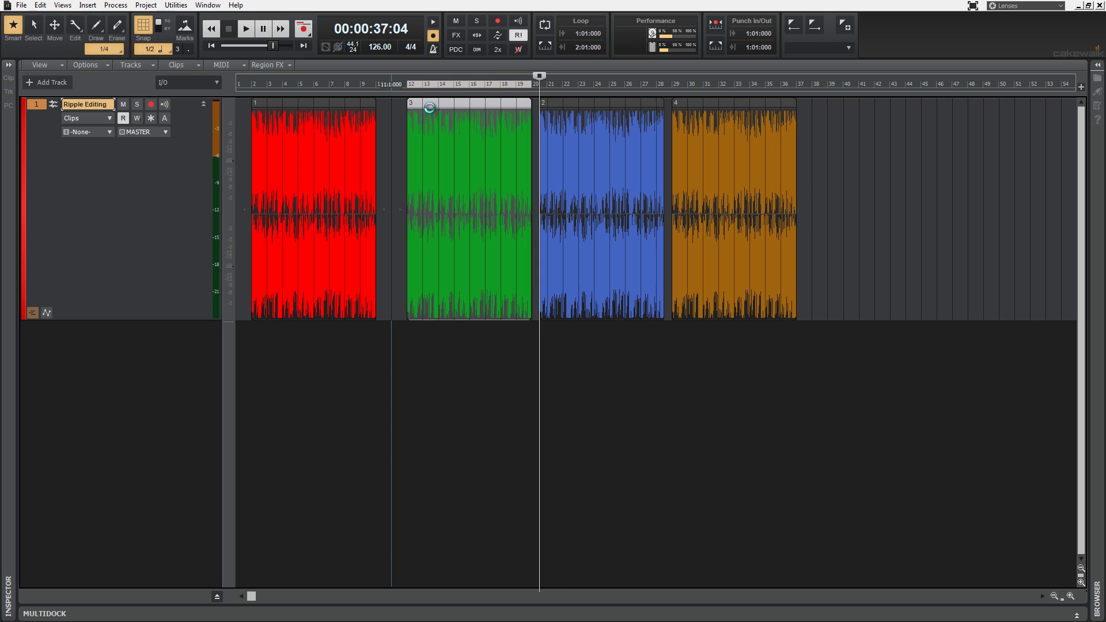
drag(445, 106, 430, 108)
click(702, 367)
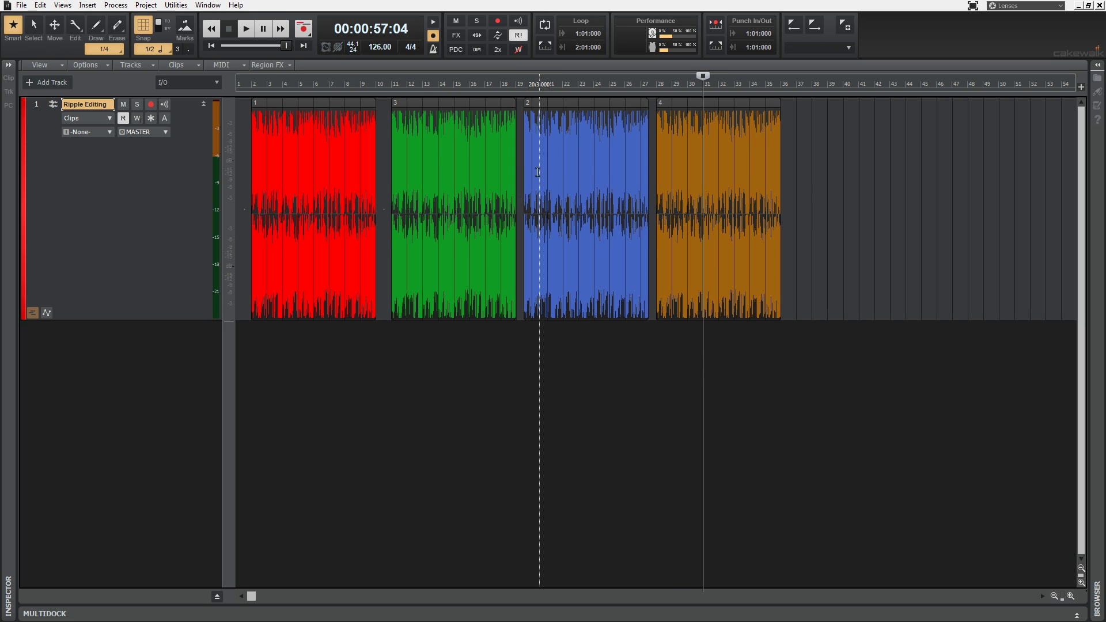
drag(552, 108, 557, 106)
drag(683, 107, 691, 105)
click(764, 364)
key(w)
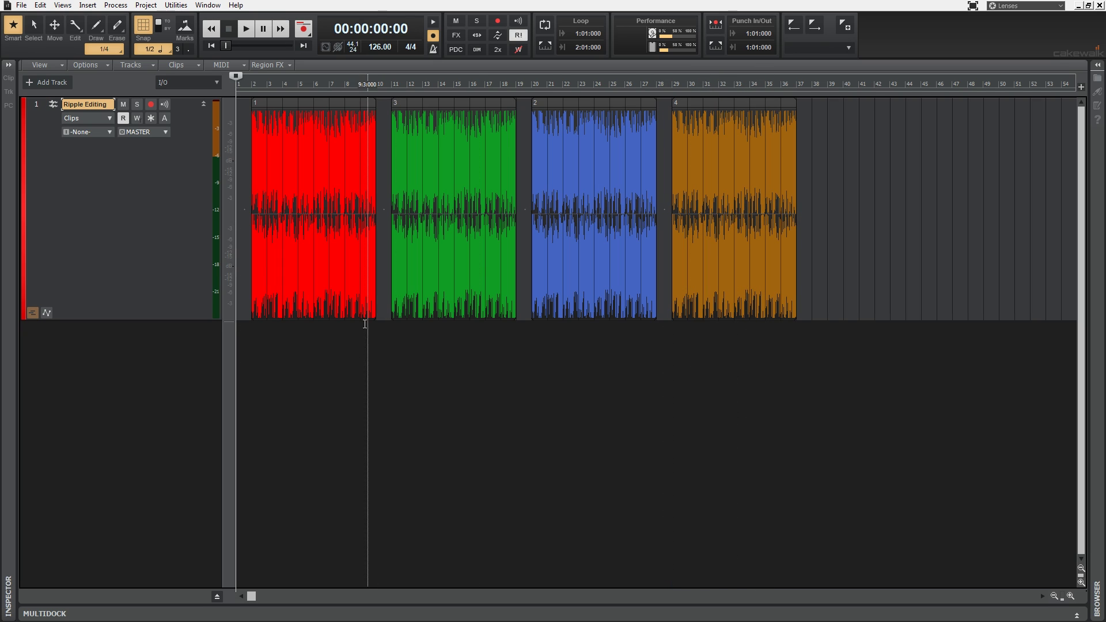
Copy the red clip 1, paste it at bar 29 in front of clip 4, and try shifting clip 4.
click(323, 223)
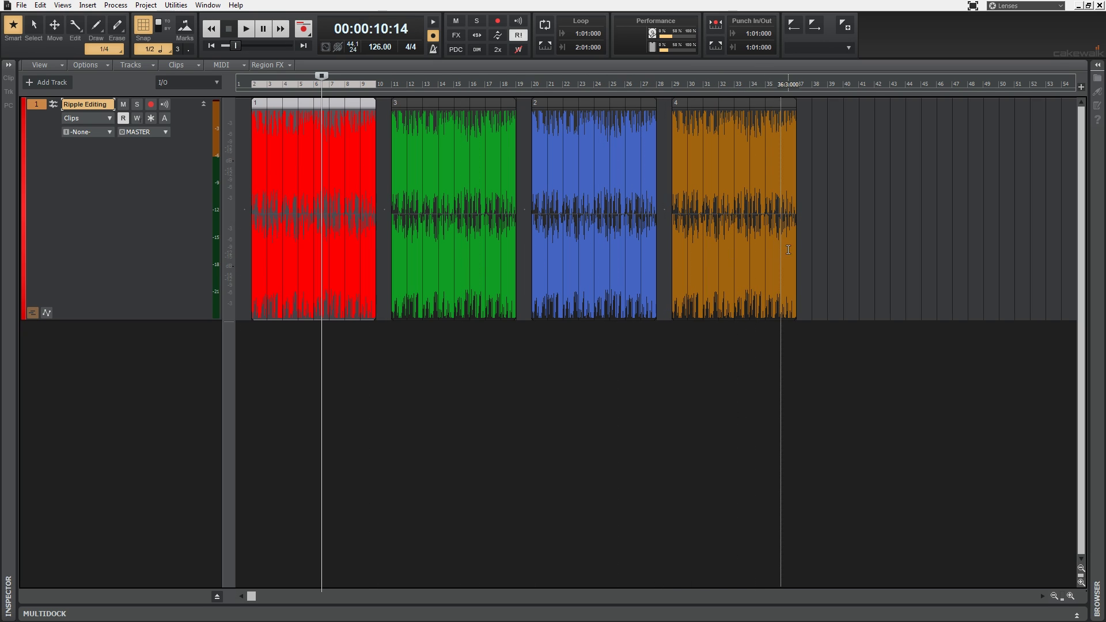
click(682, 260)
key(ctrl+v)
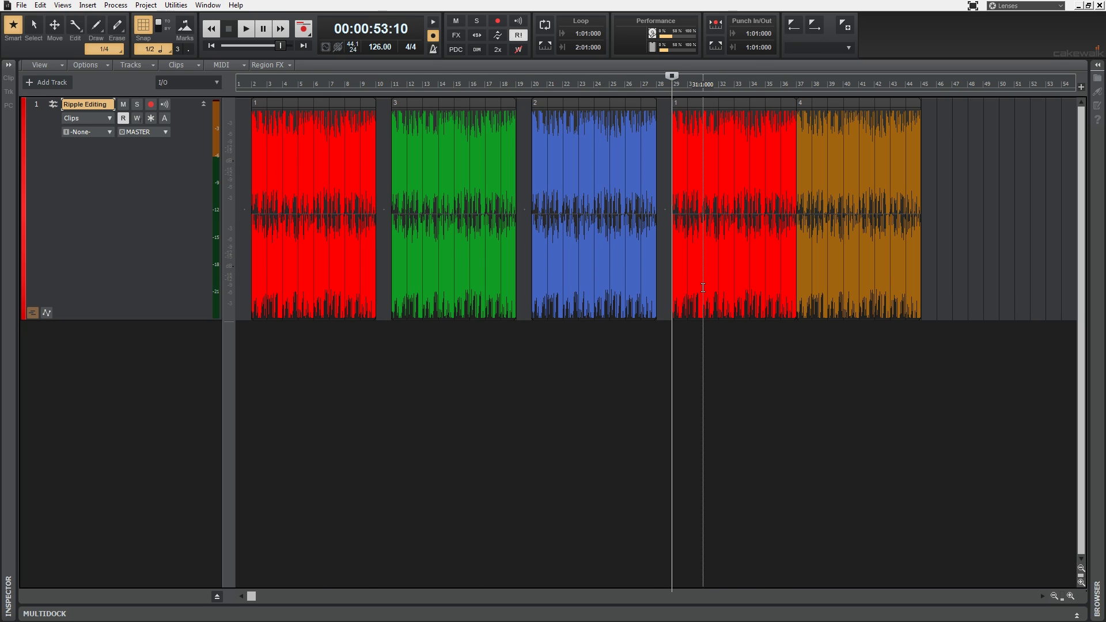
drag(833, 102, 843, 217)
Undo the clip 4 shift and the pasted copy of clip 1, and return the playhead to the project start.
key(ctrl+z)
key(ctrl+z)
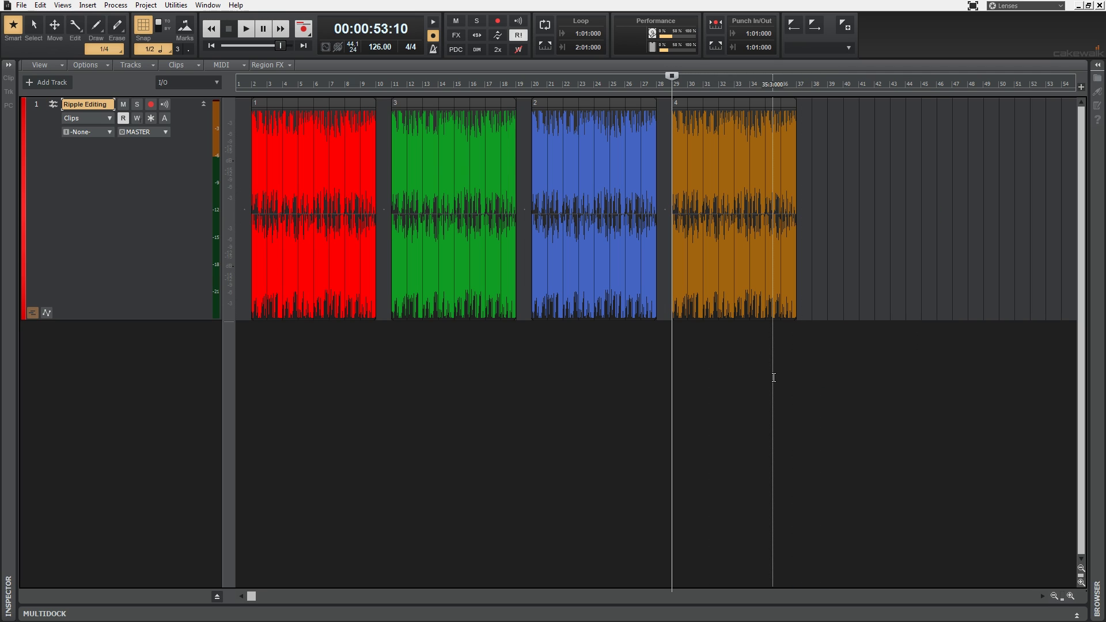
click(698, 390)
key(w)
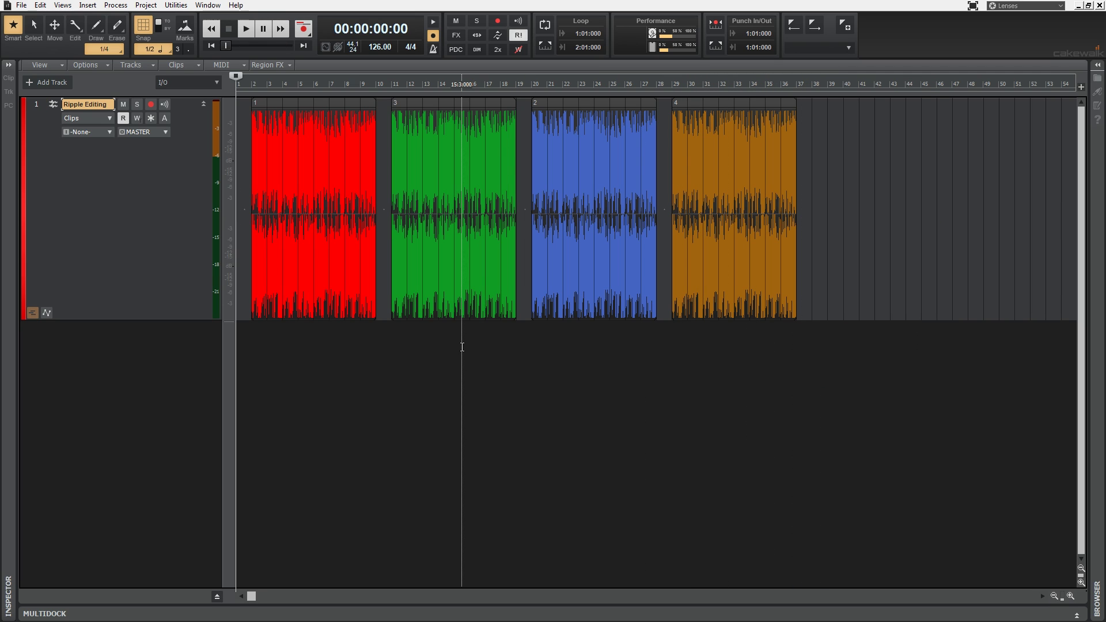